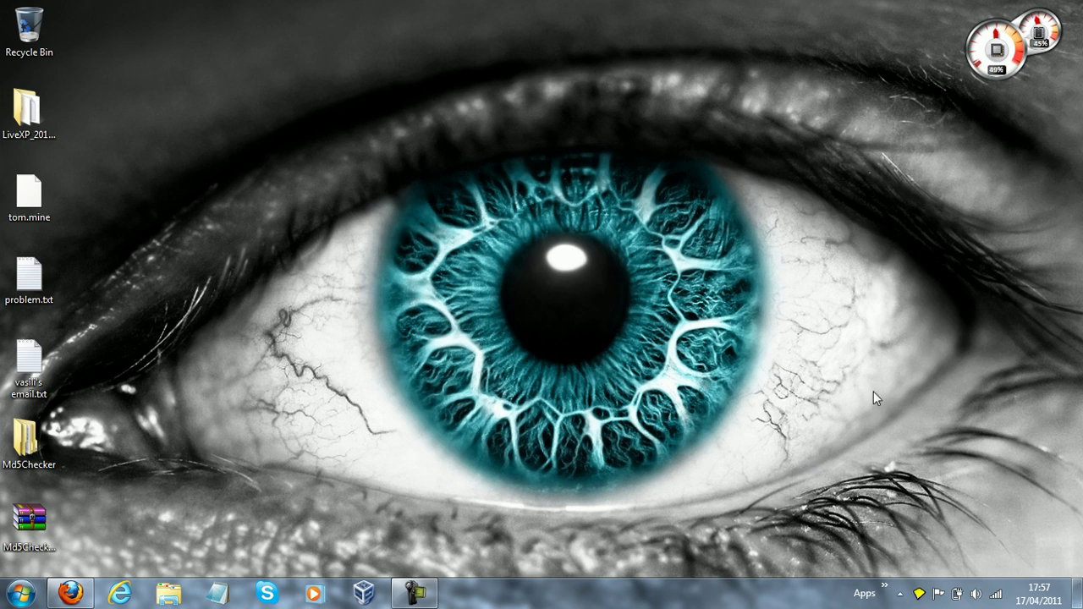
In Firefox, review the Avira rescue system ISO's version, date and type on the download page.
{"action": "left_click", "coordinate": [72, 592]}
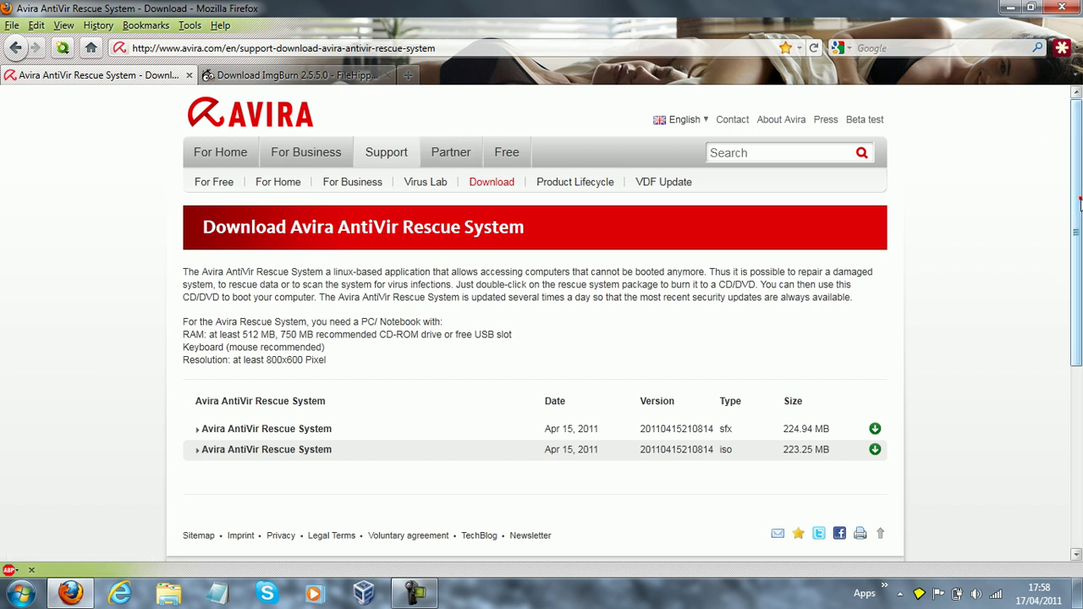
{"action": "mouse_move", "coordinate": [1078, 194]}
{"action": "left_mouse_down"}
{"action": "mouse_move", "coordinate": [1079, 297]}
{"action": "mouse_move", "coordinate": [1079, 187]}
{"action": "left_mouse_up"}
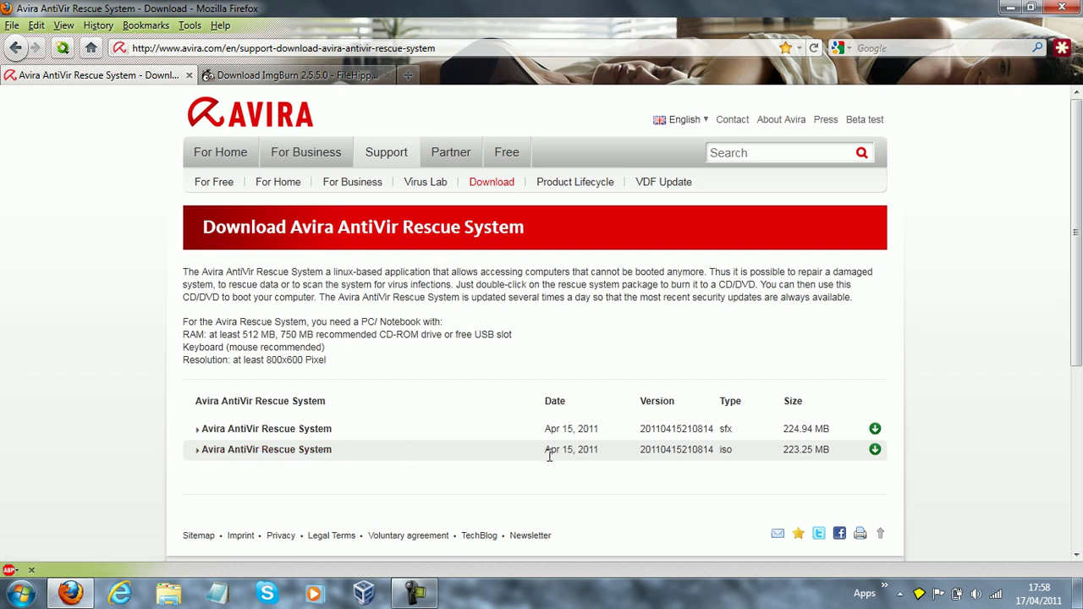
{"action": "left_click_drag", "start_coordinate": [640, 453], "coordinate": [714, 449]}
{"action": "left_click", "coordinate": [668, 453]}
{"action": "left_click_drag", "start_coordinate": [582, 450], "coordinate": [764, 452]}
{"action": "left_click", "coordinate": [758, 449]}
Close the Avira page and save the latest ImgBurn setup file from FileHippo.
{"action": "left_click", "coordinate": [188, 74]}
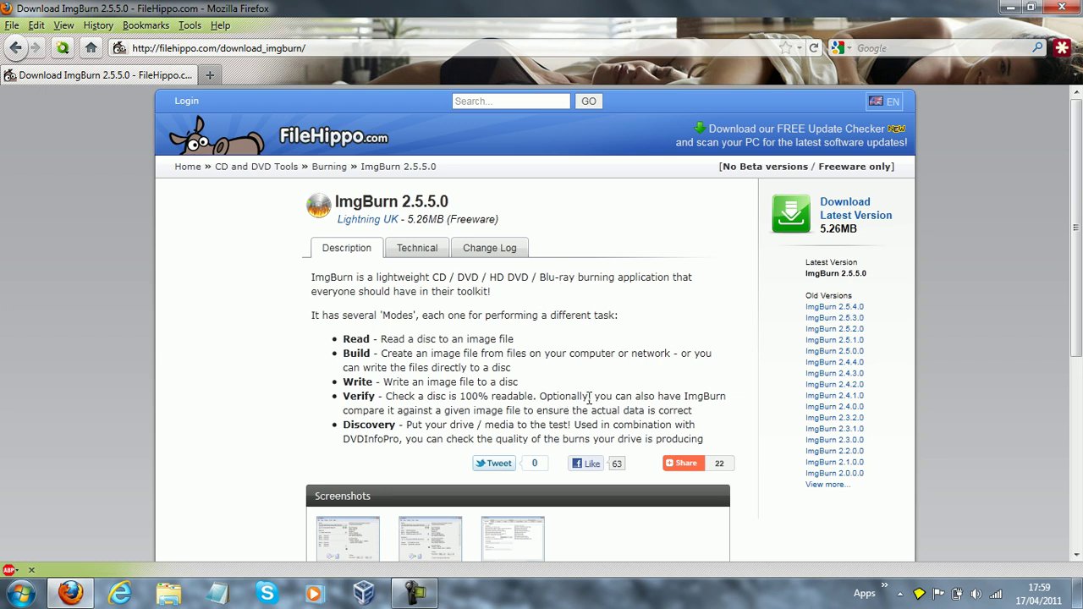
{"action": "left_click", "coordinate": [837, 212]}
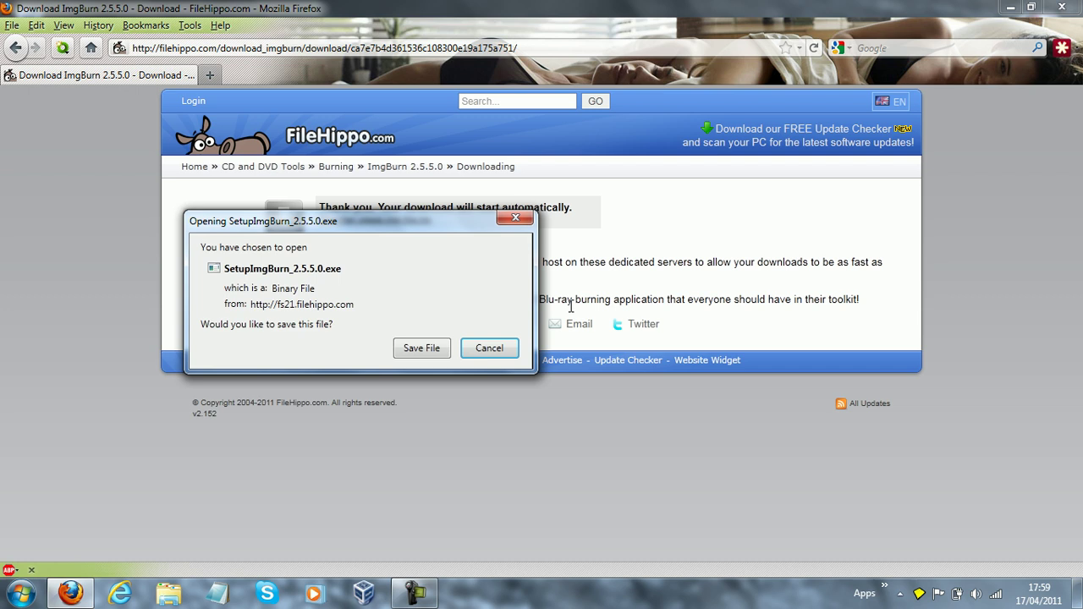
{"action": "left_click", "coordinate": [415, 348]}
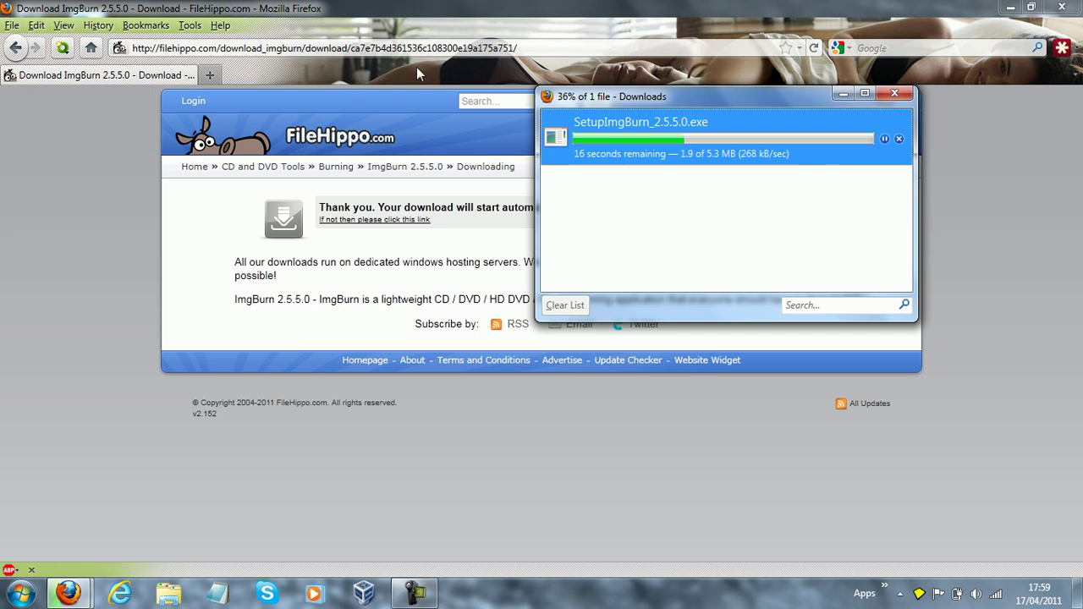
Close Firefox, clear and close the Downloads list, and centre the setup icon on the desktop.
{"action": "left_click", "coordinate": [1061, 7]}
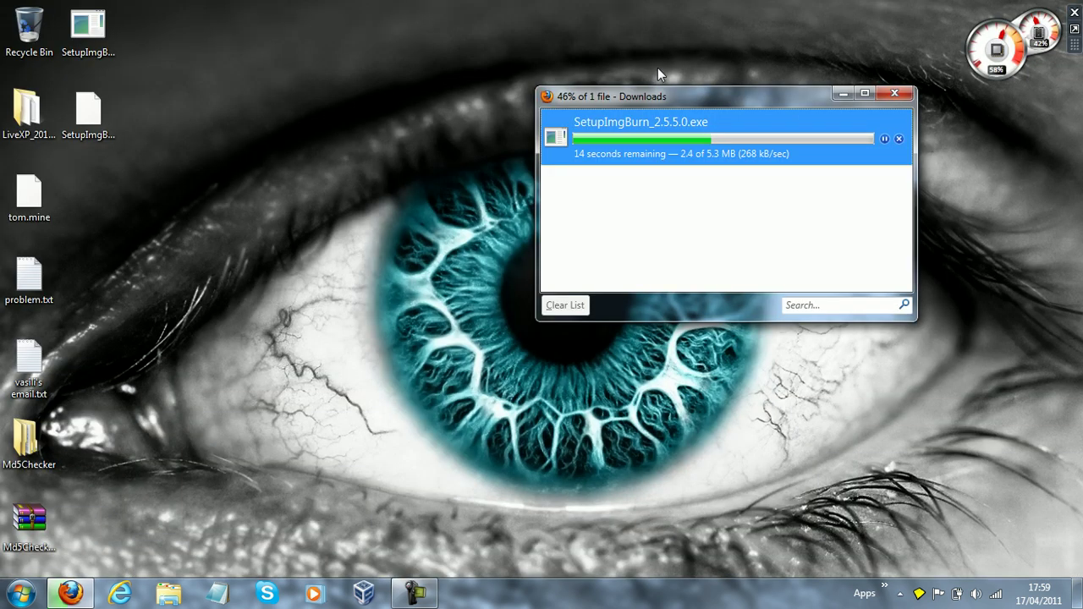
{"action": "left_click_drag", "start_coordinate": [644, 97], "coordinate": [397, 94]}
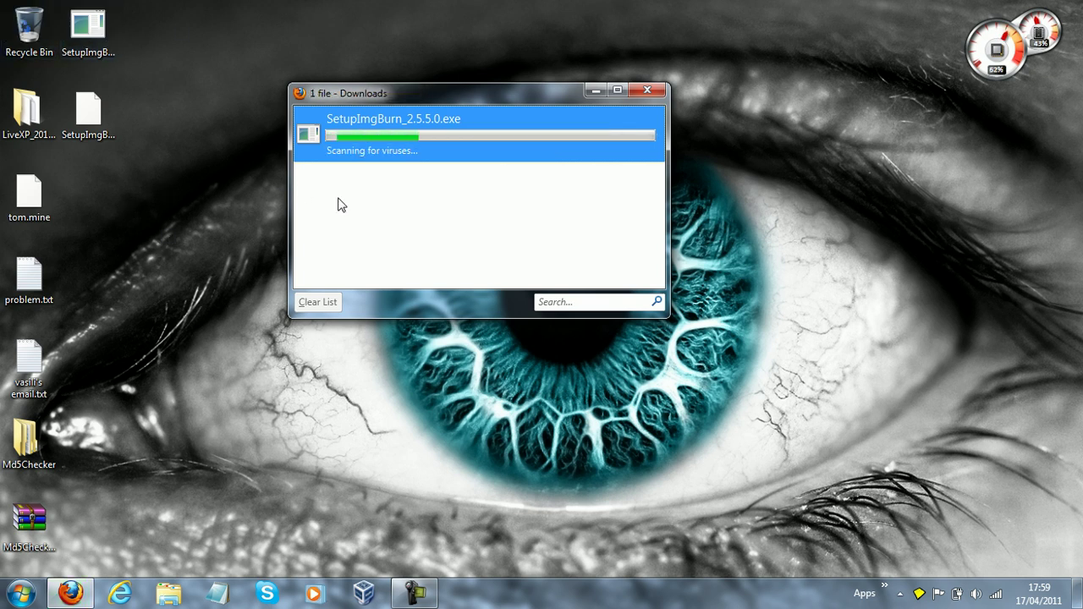
{"action": "left_click", "coordinate": [332, 306]}
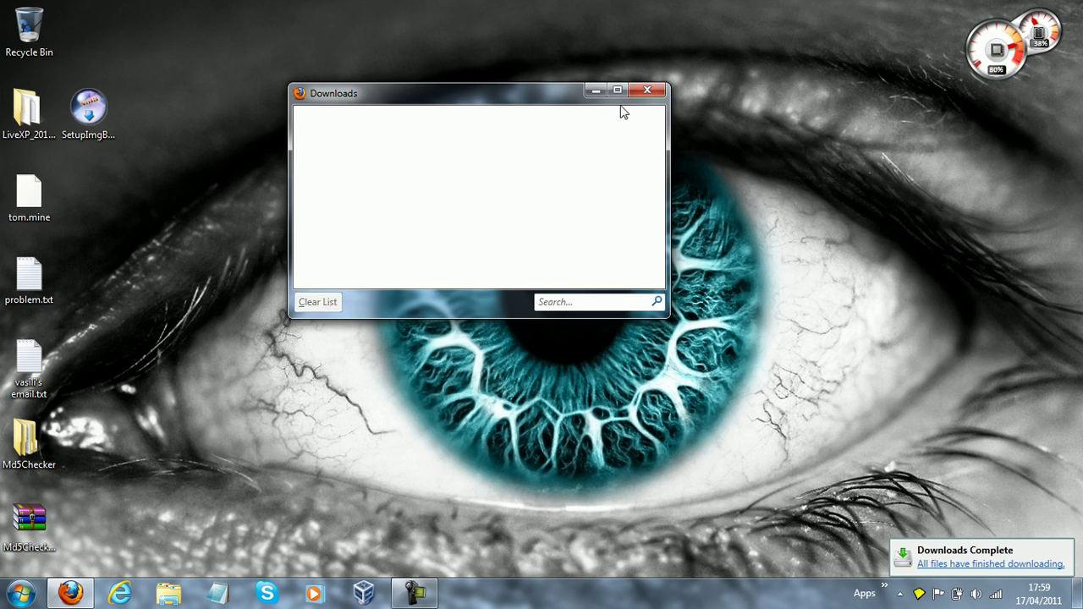
{"action": "left_click", "coordinate": [648, 91]}
{"action": "left_click_drag", "start_coordinate": [97, 110], "coordinate": [483, 177]}
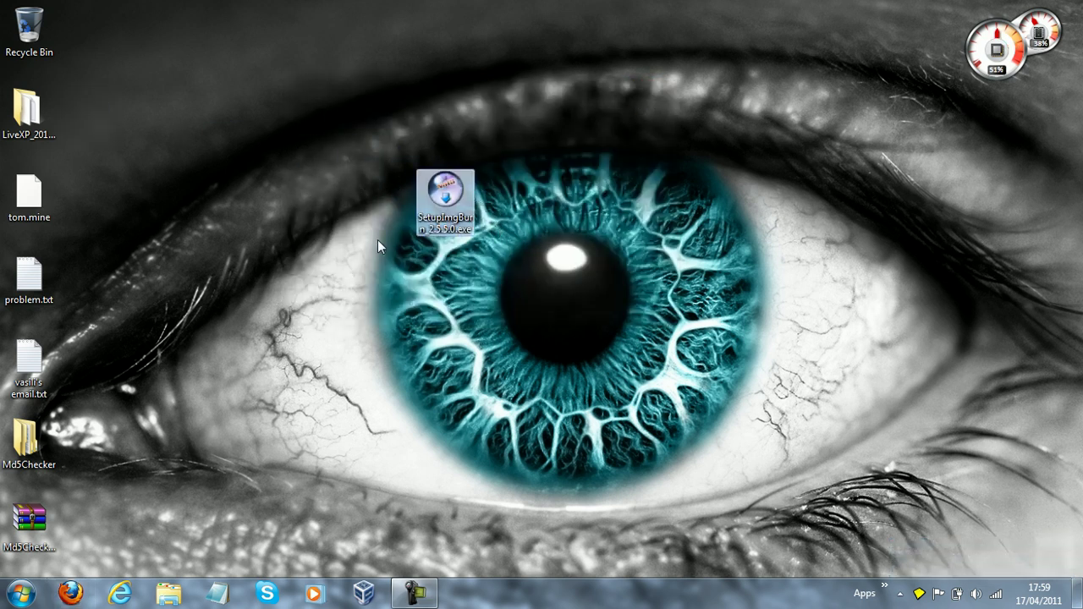
Launch SetupImgBurn_2.5.5.0.exe, running it past the security warning.
{"action": "double_click", "coordinate": [446, 192]}
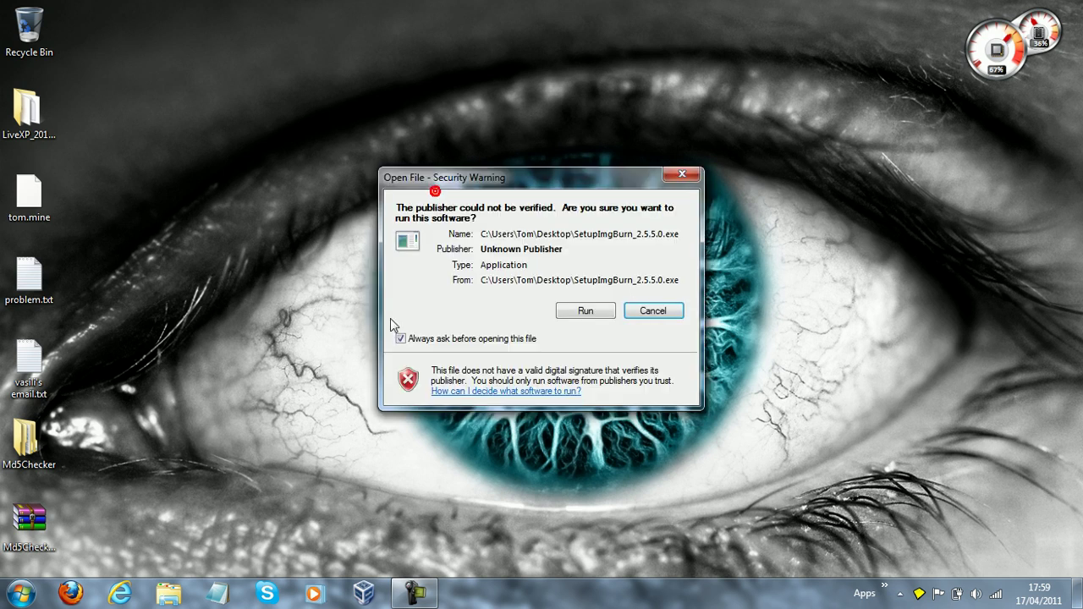
{"action": "left_click", "coordinate": [423, 339]}
{"action": "key", "text": "Return"}
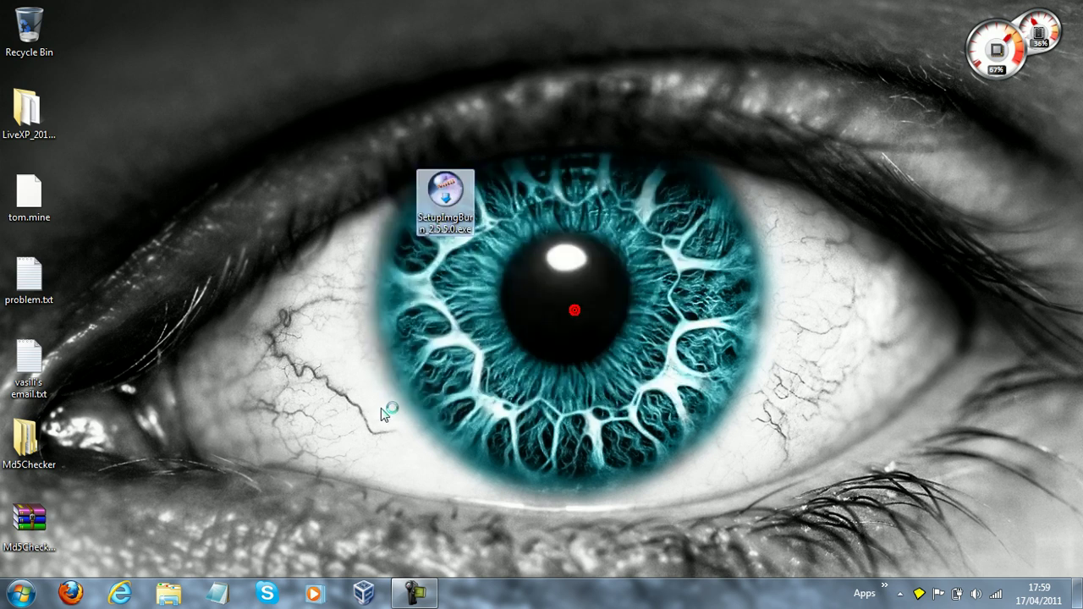
{"action": "left_click", "coordinate": [314, 242]}
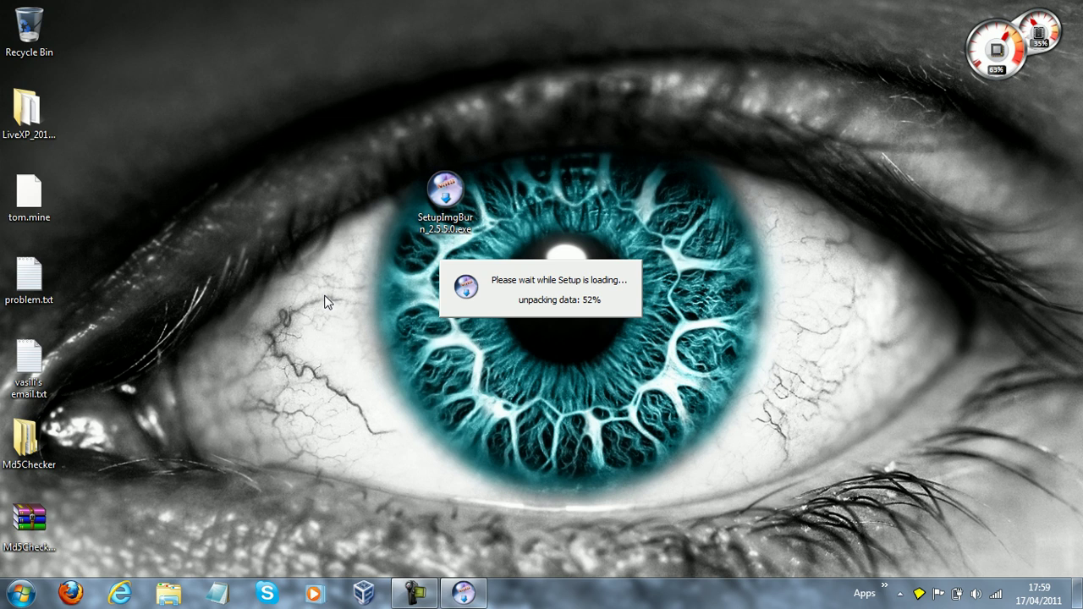
{"action": "left_click_drag", "start_coordinate": [492, 149], "coordinate": [457, 73]}
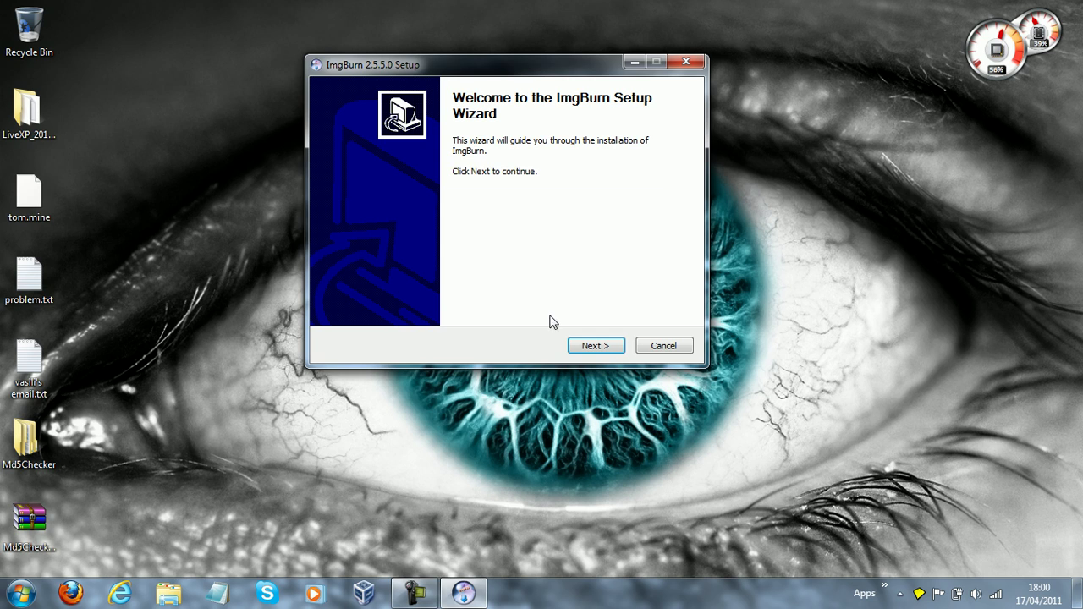
Accept the ImgBurn licence terms and continue to Choose Components.
{"action": "left_click", "coordinate": [586, 345]}
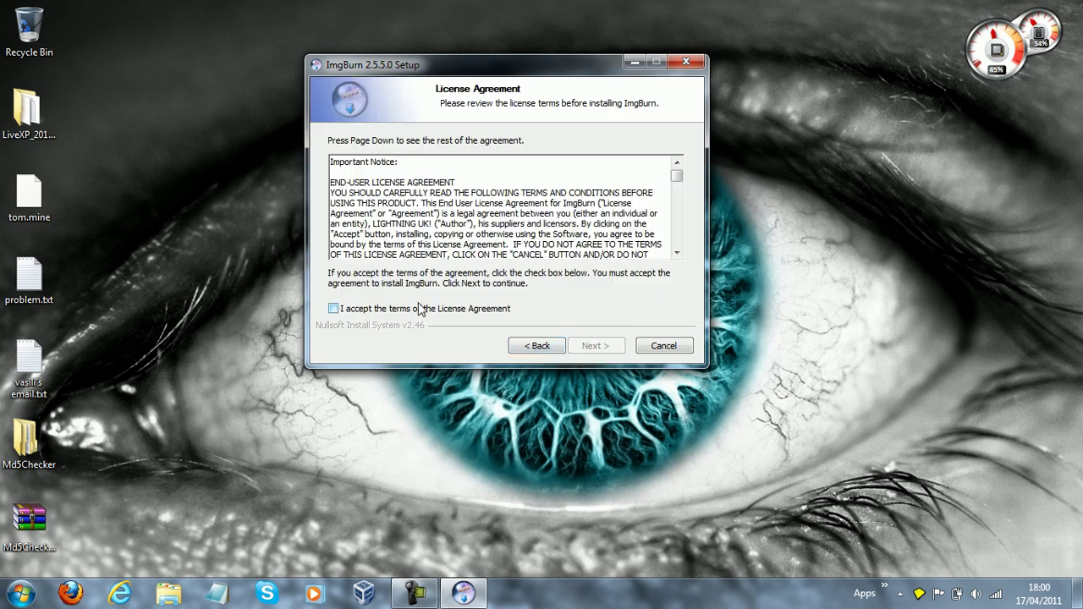
{"action": "left_click", "coordinate": [418, 308]}
{"action": "left_click", "coordinate": [594, 345]}
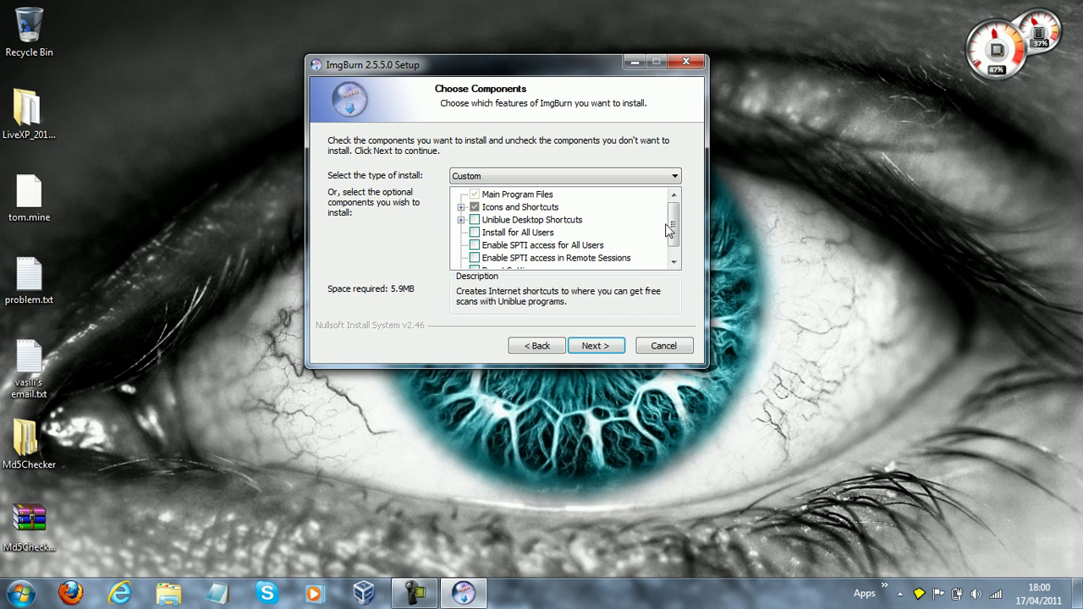
{"action": "left_click_drag", "start_coordinate": [672, 227], "coordinate": [675, 241]}
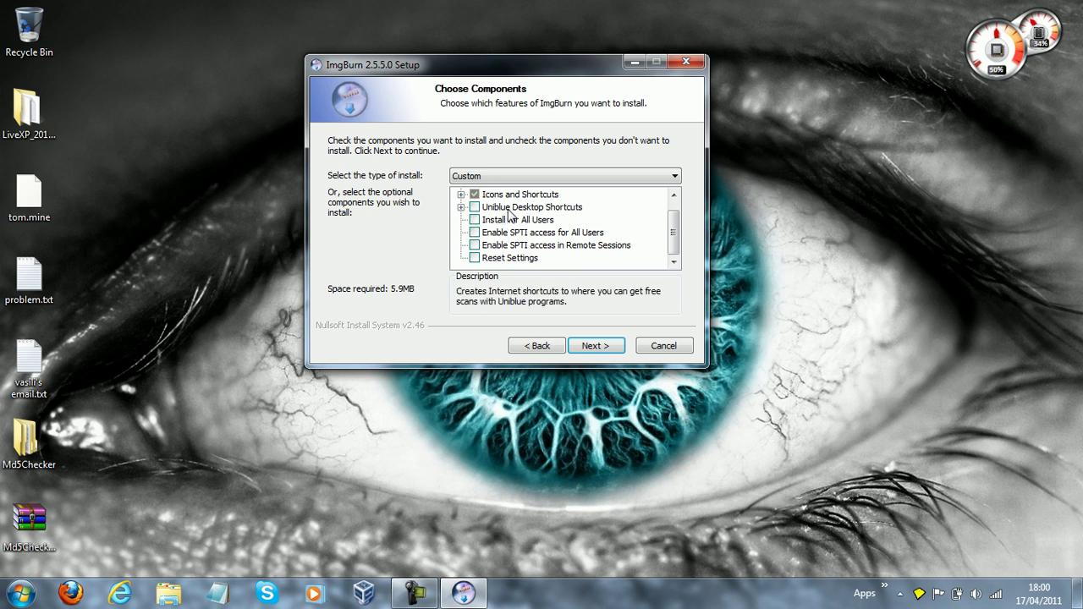
Keep the default components, install location and Start Menu folder.
{"action": "left_click", "coordinate": [592, 345]}
{"action": "left_click", "coordinate": [614, 347]}
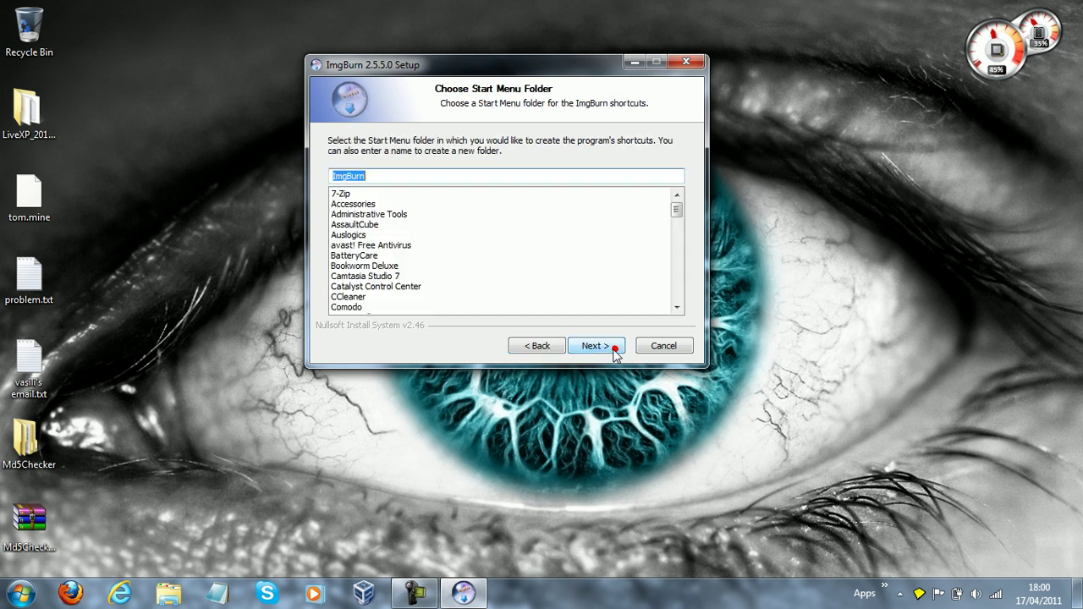
{"action": "left_click", "coordinate": [598, 346]}
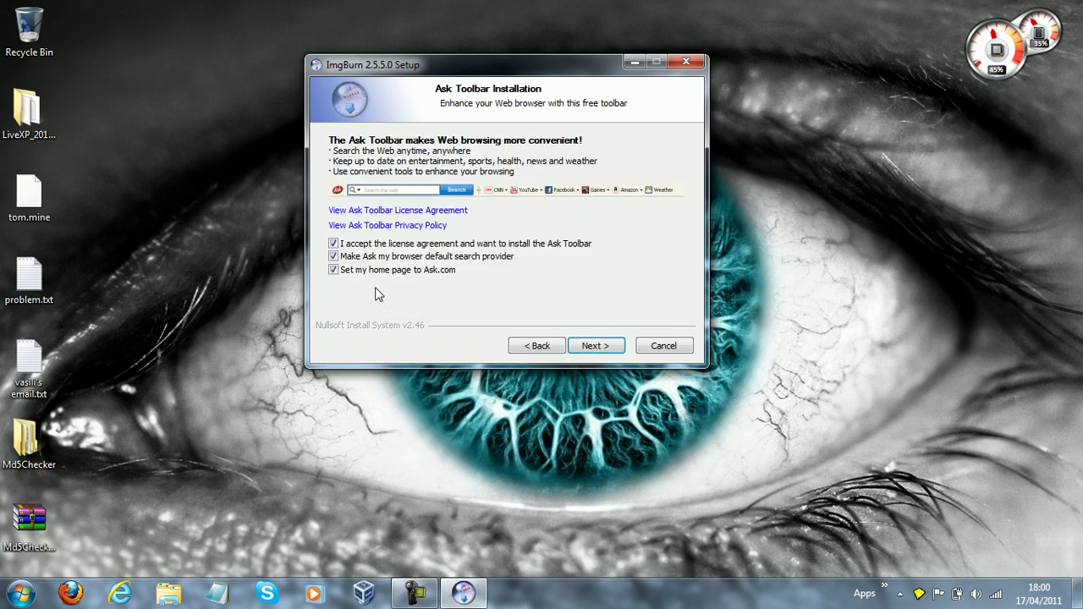
Decline all three Ask Toolbar options, install ImgBurn and show the installation details.
{"action": "left_click", "coordinate": [333, 269]}
{"action": "left_click", "coordinate": [334, 255]}
{"action": "left_click", "coordinate": [332, 242]}
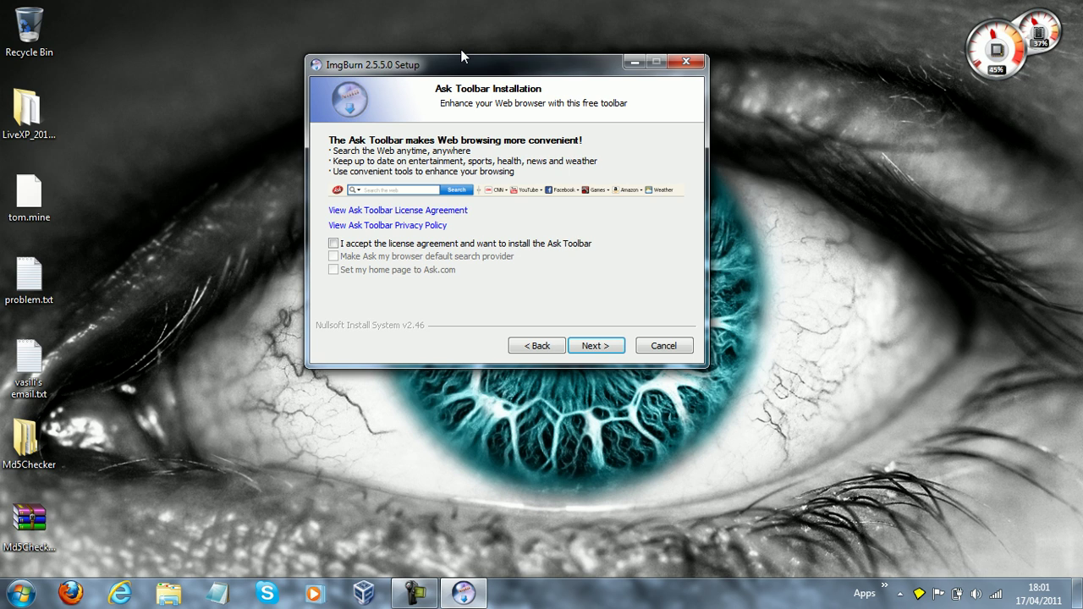
{"action": "left_click_drag", "start_coordinate": [461, 56], "coordinate": [496, 69]}
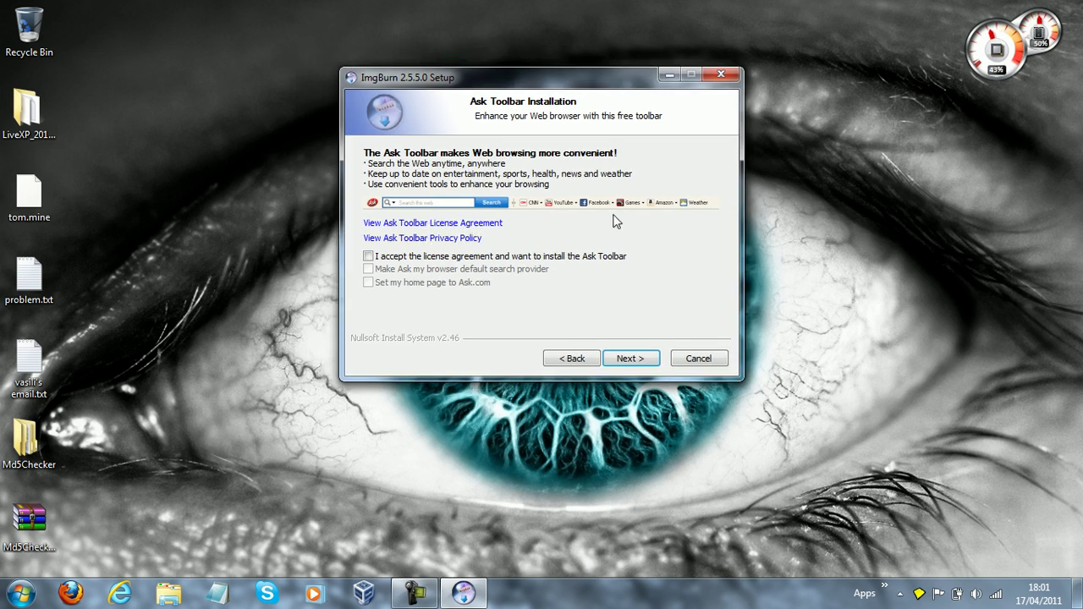
{"action": "left_click", "coordinate": [616, 356]}
{"action": "left_click", "coordinate": [400, 190]}
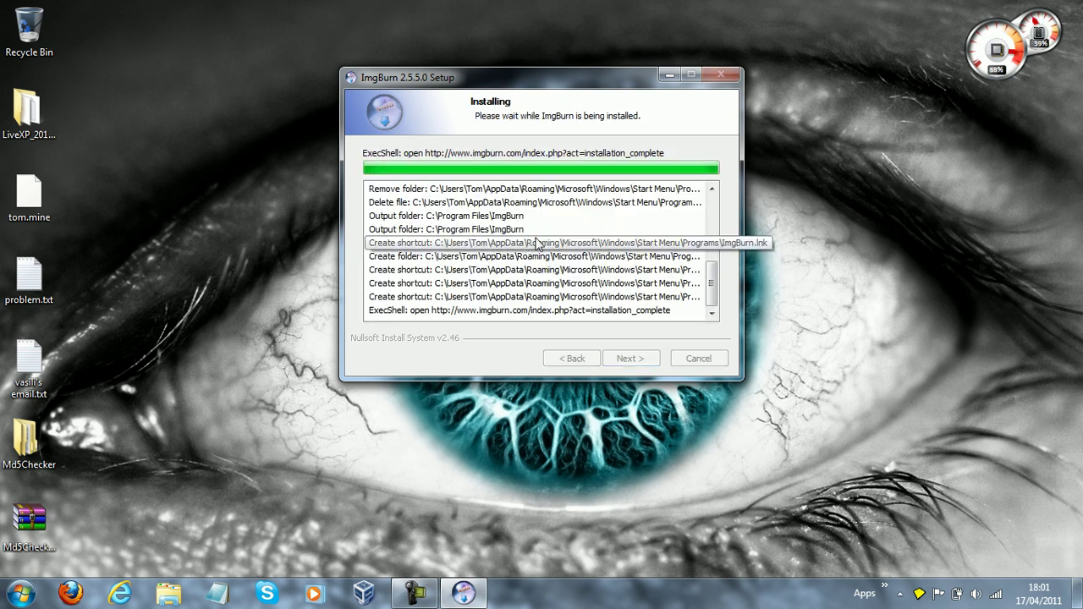
{"action": "key", "text": "Return"}
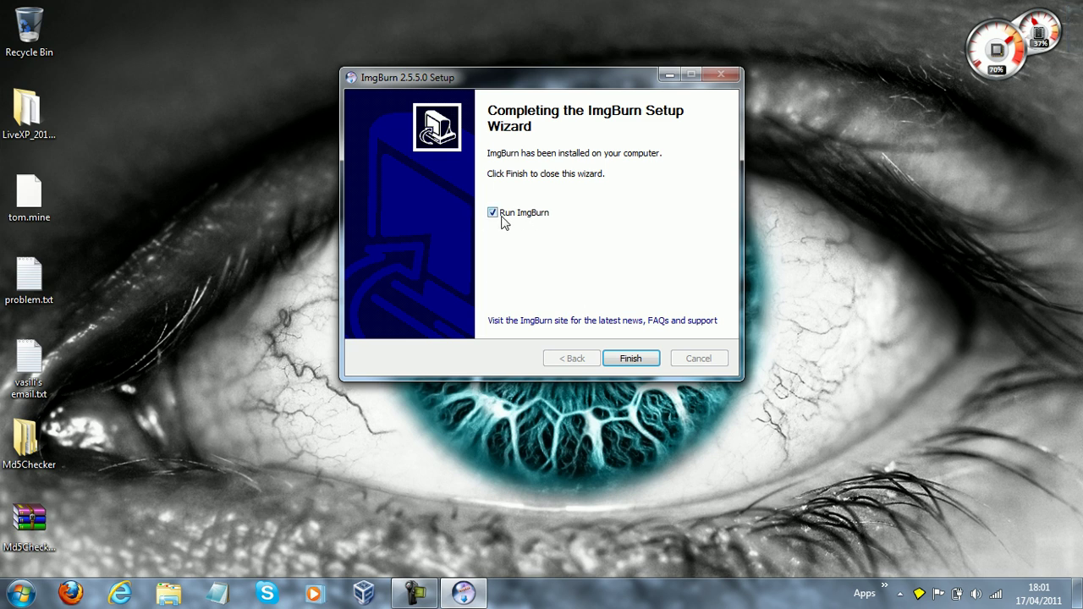
Finish setup with Run ImgBurn ticked and move the ImgBurn main window to the right.
{"action": "left_click", "coordinate": [624, 360]}
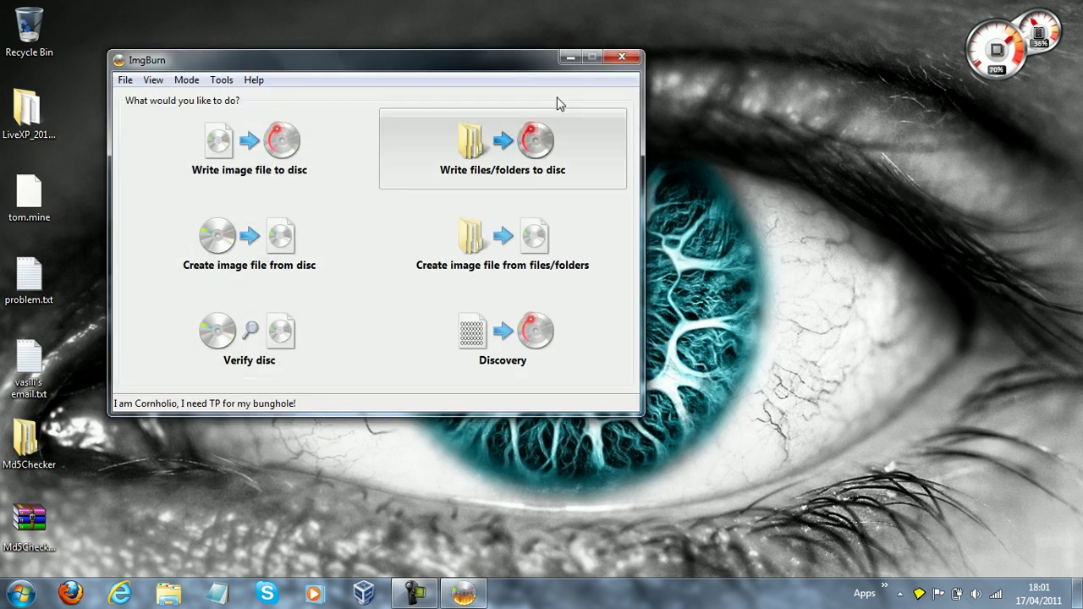
{"action": "left_click_drag", "start_coordinate": [430, 57], "coordinate": [626, 65]}
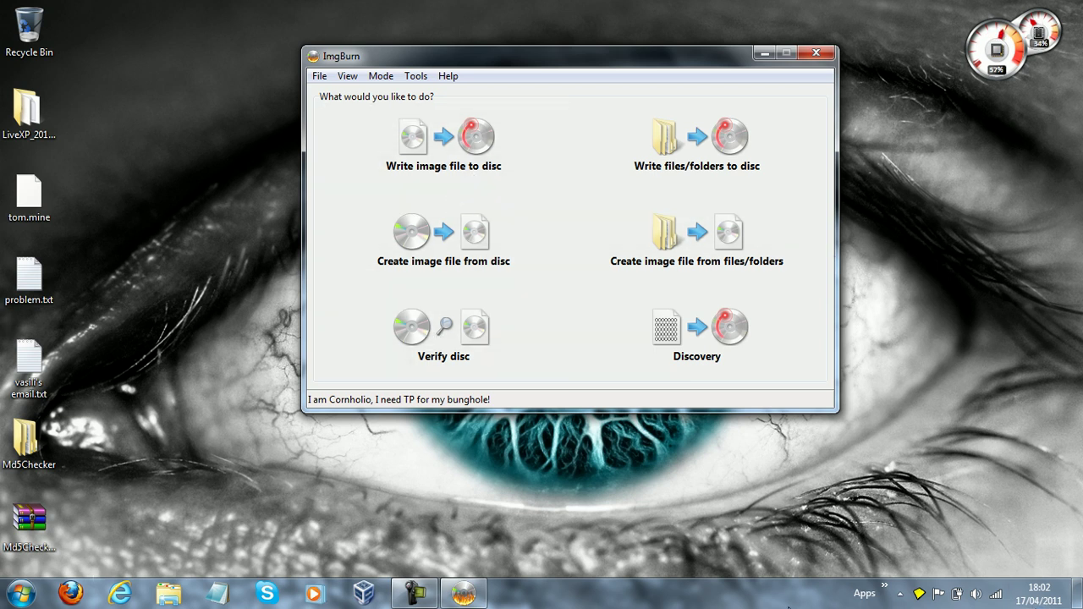
Open Computer from the Start menu, check the blank disc in DVD RW Drive (E:) and dismiss Windows' burn prompt.
{"action": "left_click", "coordinate": [18, 593]}
{"action": "left_click", "coordinate": [218, 342]}
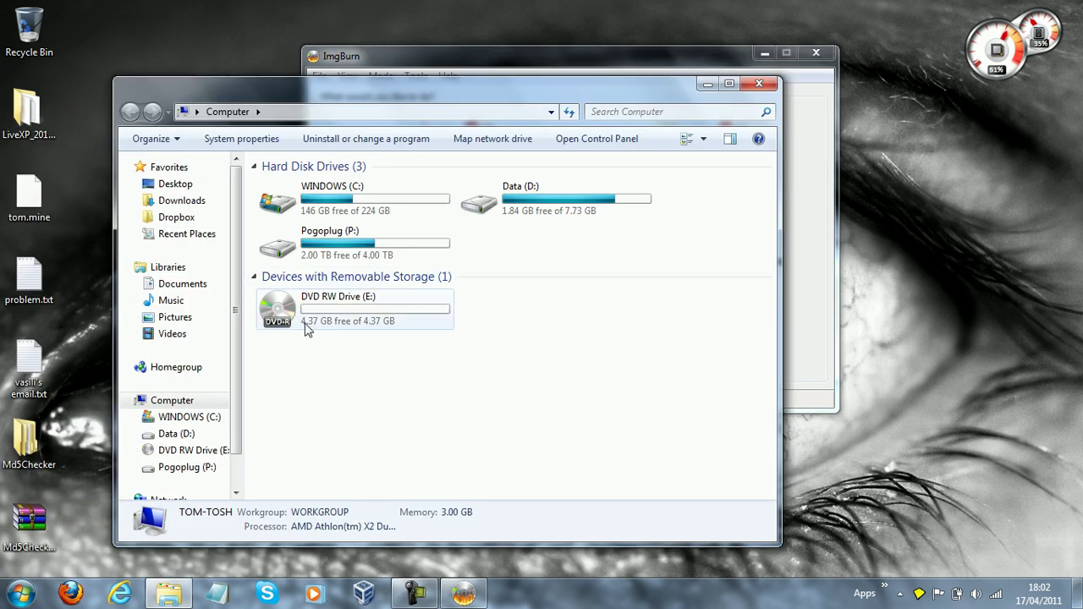
{"action": "double_click", "coordinate": [306, 326]}
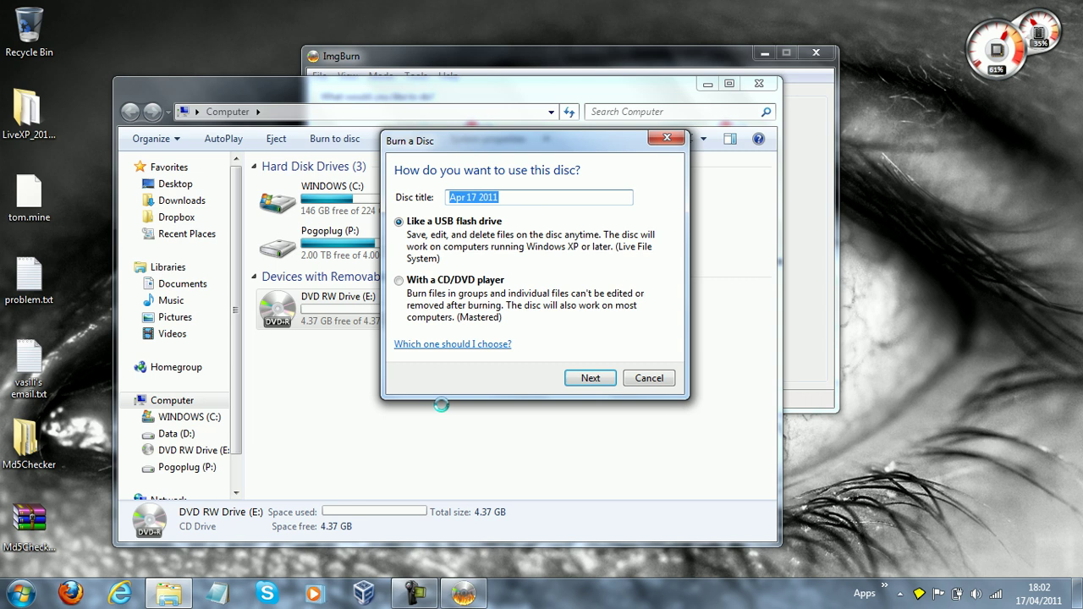
{"action": "left_click", "coordinate": [642, 375]}
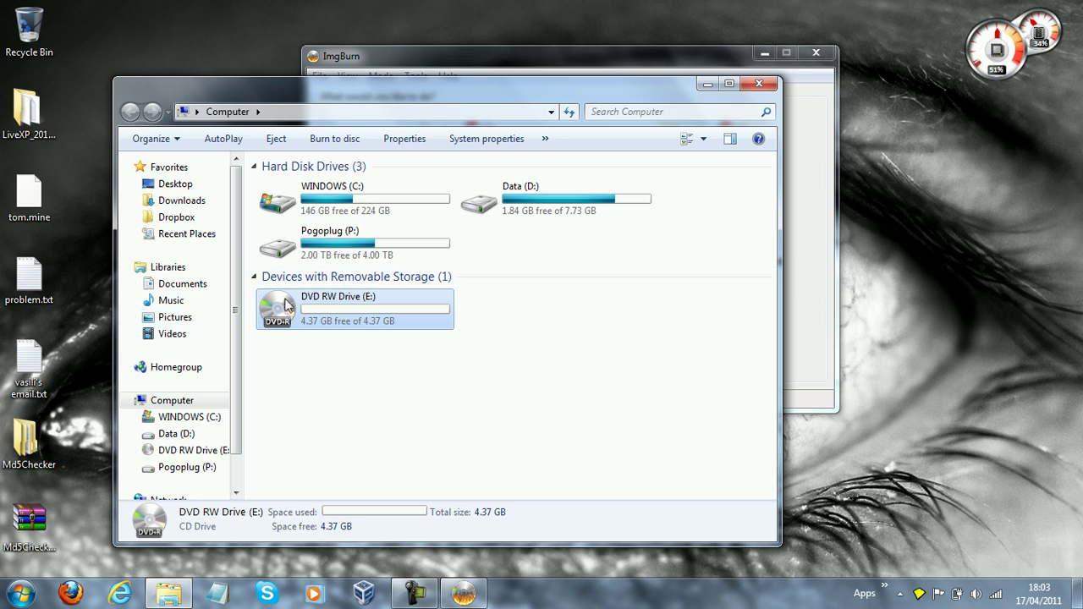
Close the Computer window and choose 'Write image file to disc' in ImgBurn.
{"action": "left_click", "coordinate": [759, 84]}
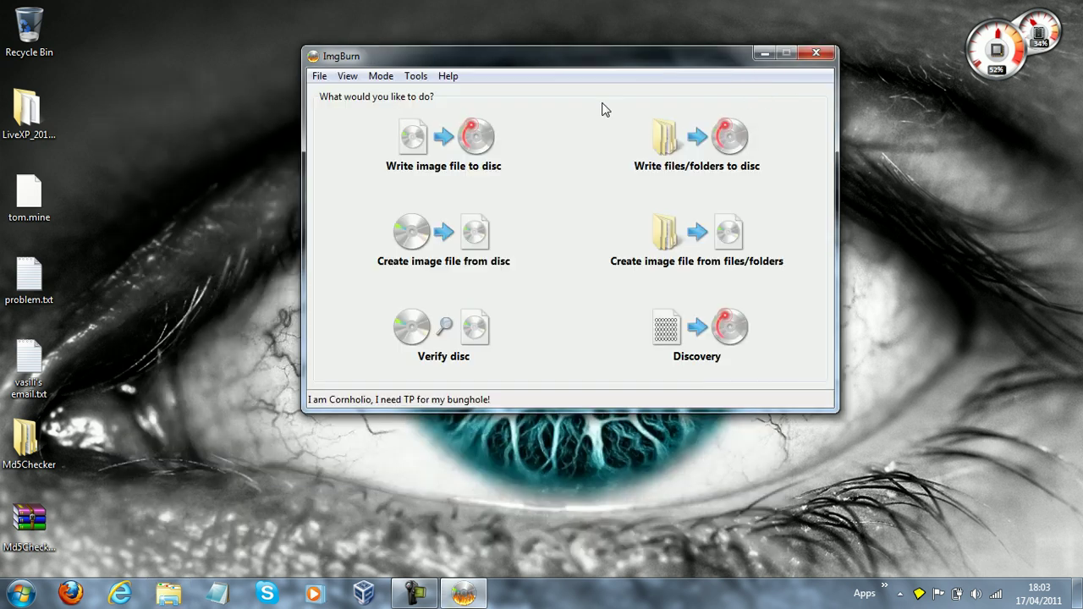
{"action": "left_click_drag", "start_coordinate": [571, 62], "coordinate": [543, 63]}
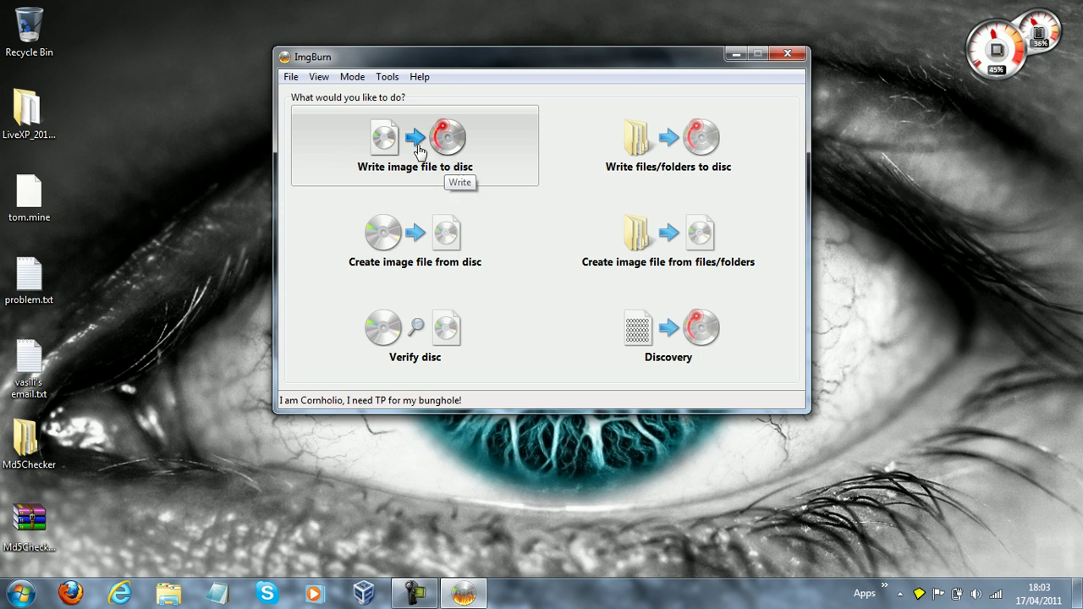
{"action": "left_click", "coordinate": [365, 140]}
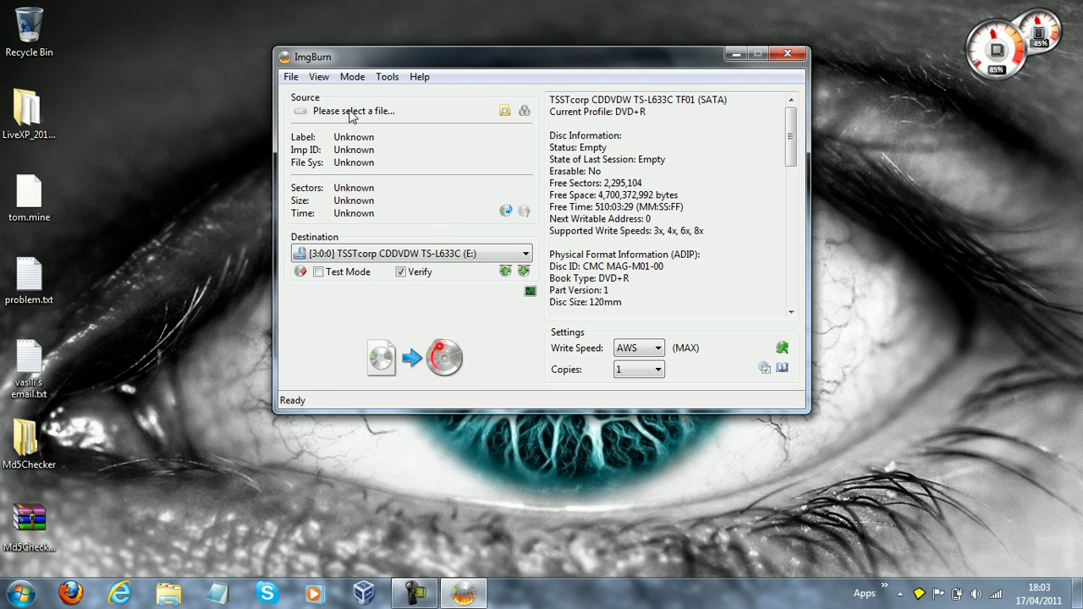
Select rescue_system-common-en.iso from Iso > Operating Systems > Live CD Tools as the source image.
{"action": "left_click", "coordinate": [507, 112]}
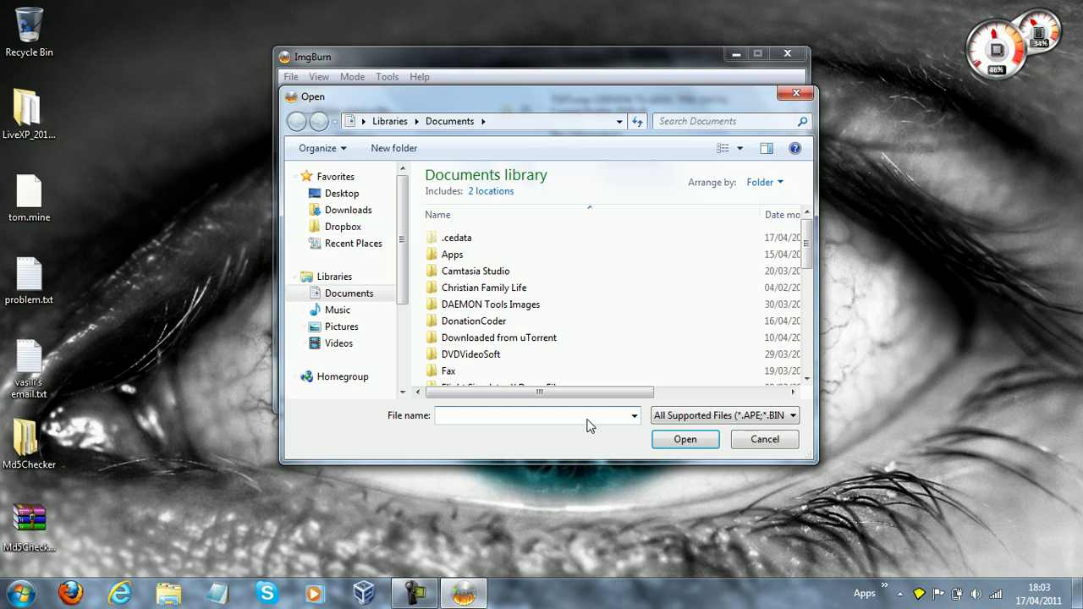
{"action": "left_click_drag", "start_coordinate": [141, 50], "coordinate": [224, 182]}
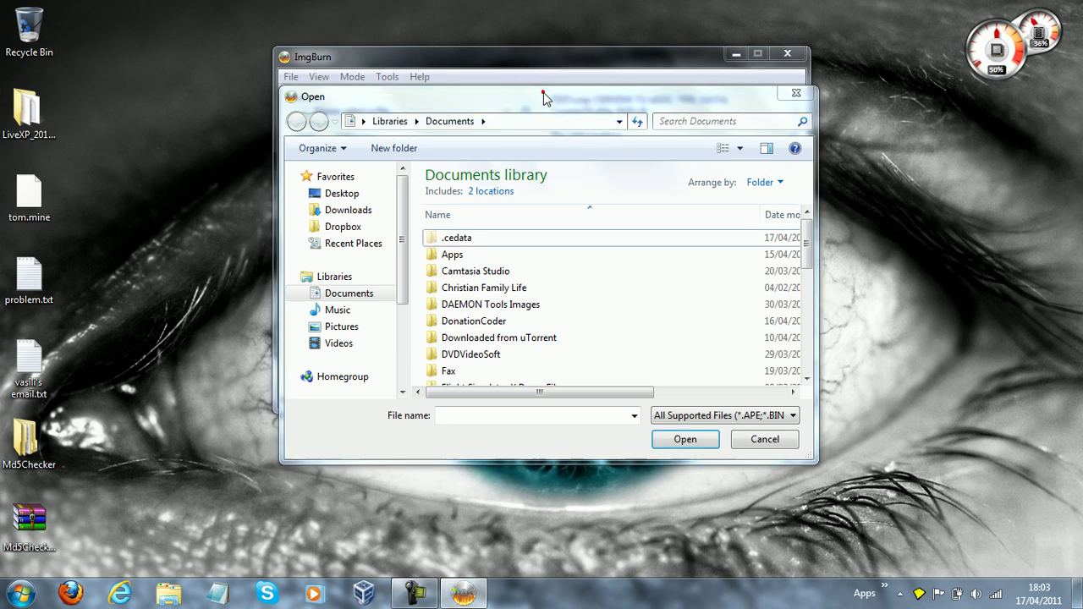
{"action": "left_click_drag", "start_coordinate": [546, 96], "coordinate": [488, 62]}
{"action": "scroll", "coordinate": [727, 212], "scroll_direction": "down", "scroll_amount": 2}
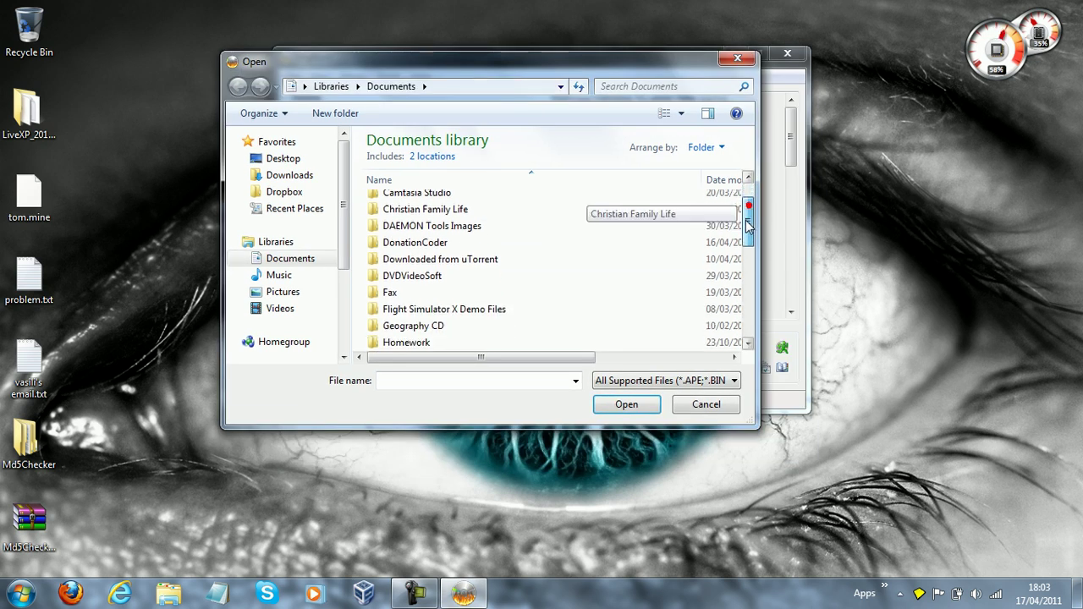
{"action": "mouse_move", "coordinate": [749, 225]}
{"action": "left_mouse_down"}
{"action": "mouse_move", "coordinate": [748, 254]}
{"action": "mouse_move", "coordinate": [748, 239]}
{"action": "left_mouse_up"}
{"action": "double_click", "coordinate": [459, 276]}
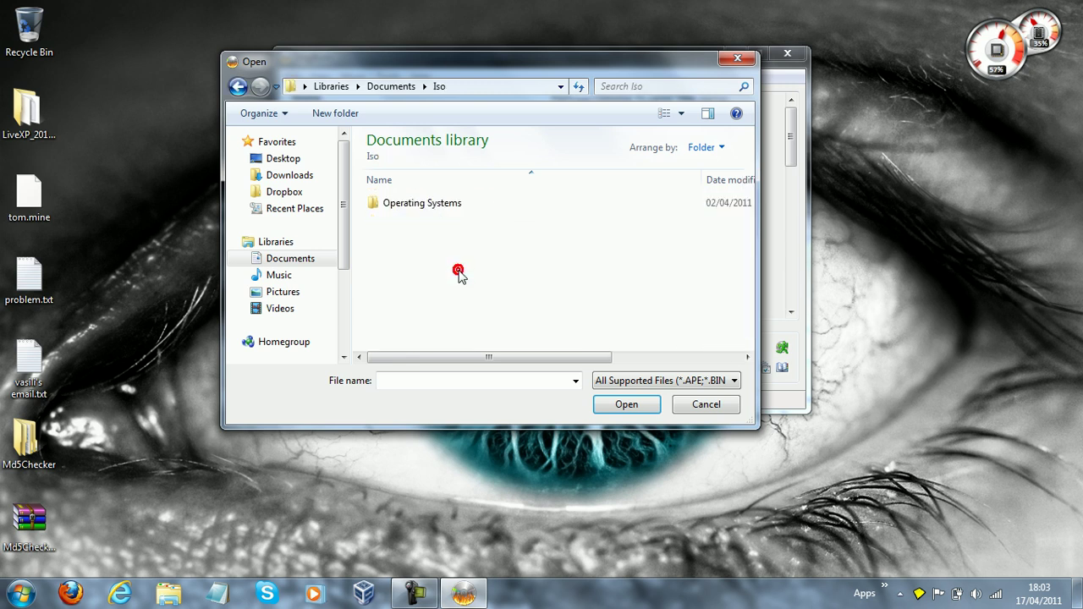
{"action": "double_click", "coordinate": [420, 204]}
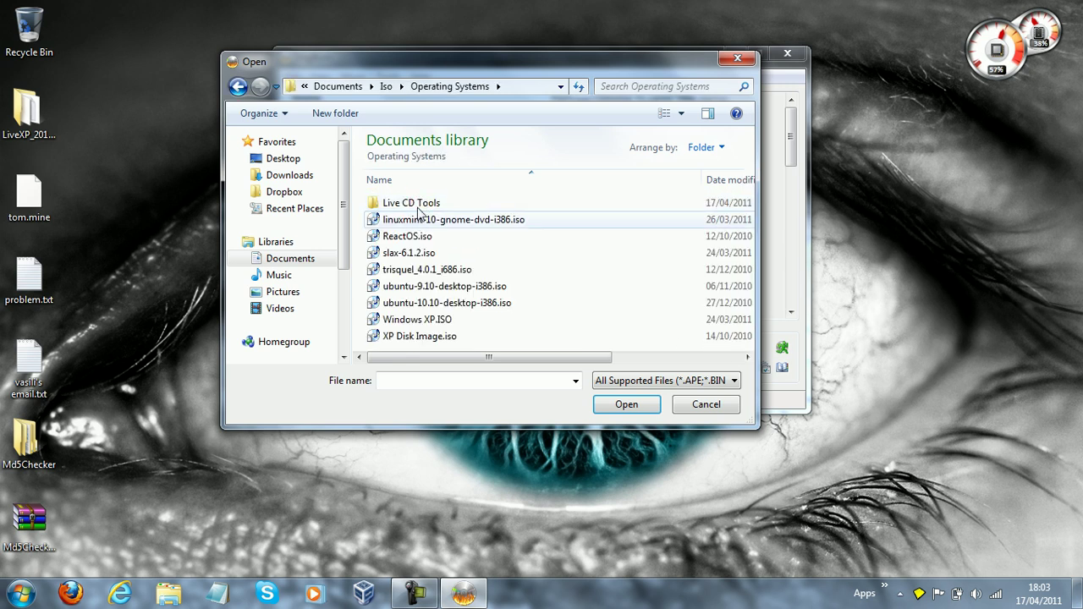
{"action": "double_click", "coordinate": [417, 204]}
{"action": "left_click", "coordinate": [416, 271]}
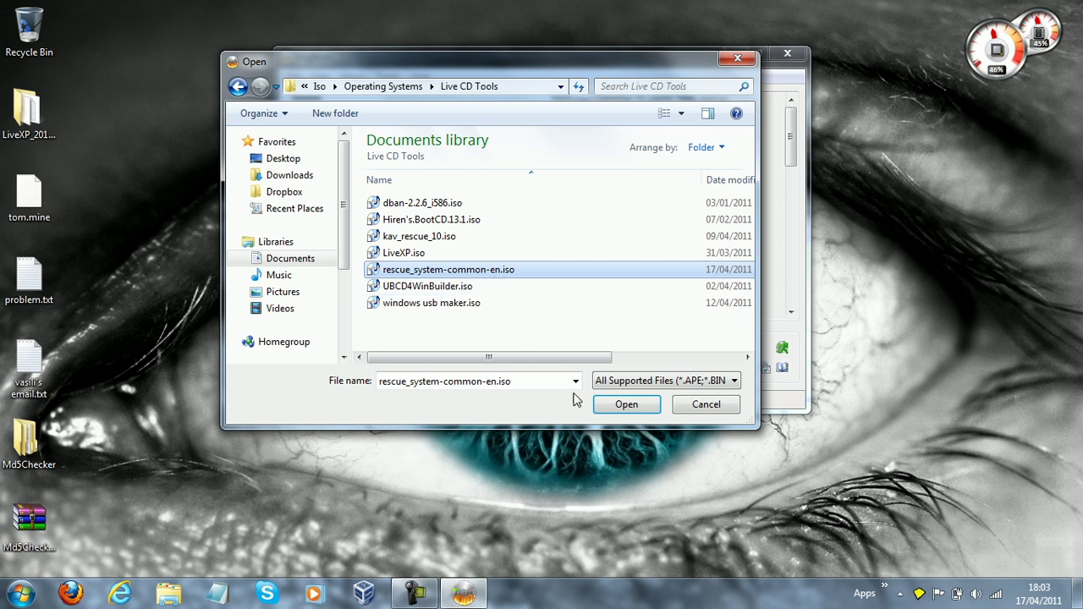
{"action": "left_click", "coordinate": [614, 401]}
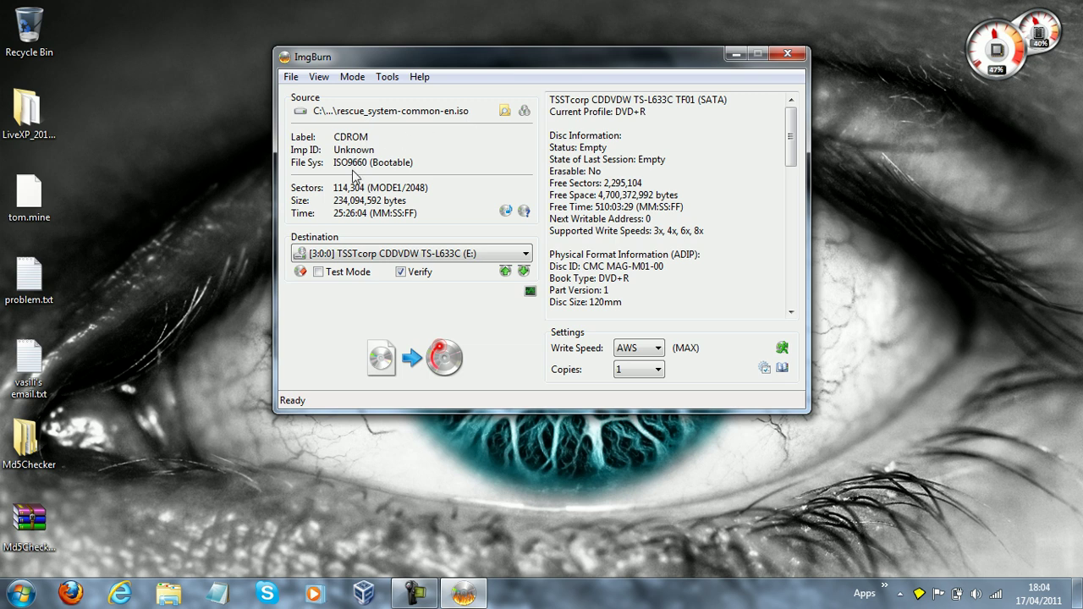
Start writing the rescue system image to the DVD in drive E: and wait for 100%.
{"action": "left_click", "coordinate": [442, 358]}
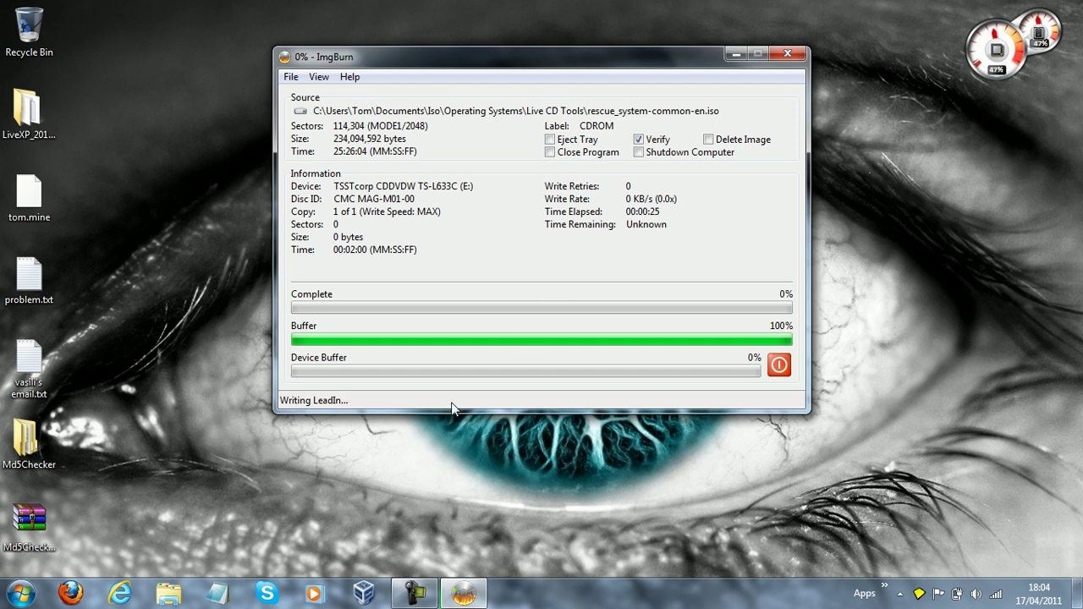
{"action": "left_click", "coordinate": [415, 592]}
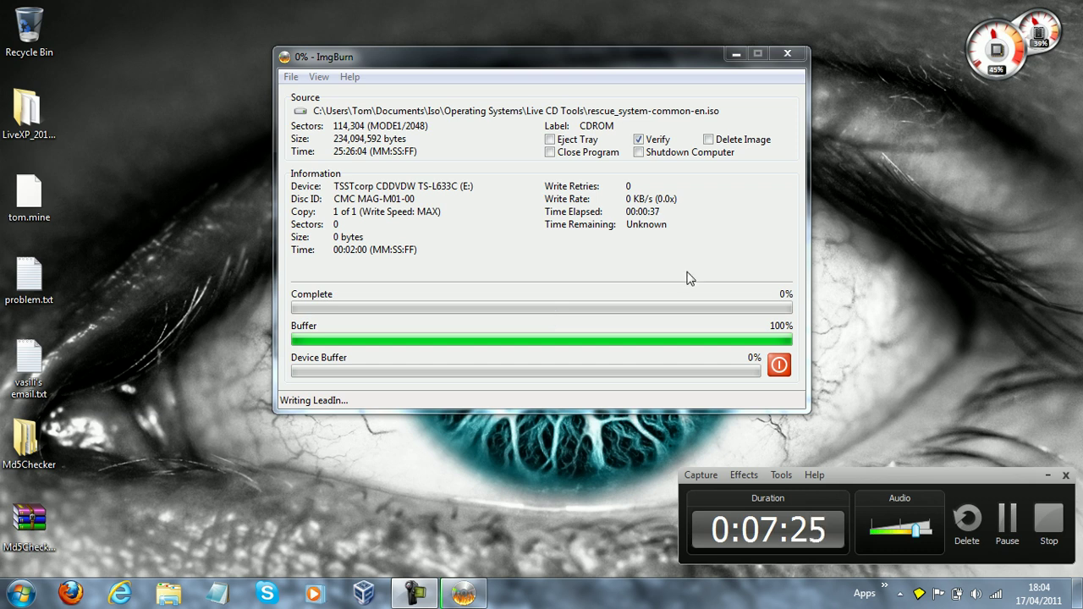
{"action": "left_click", "coordinate": [1007, 518]}
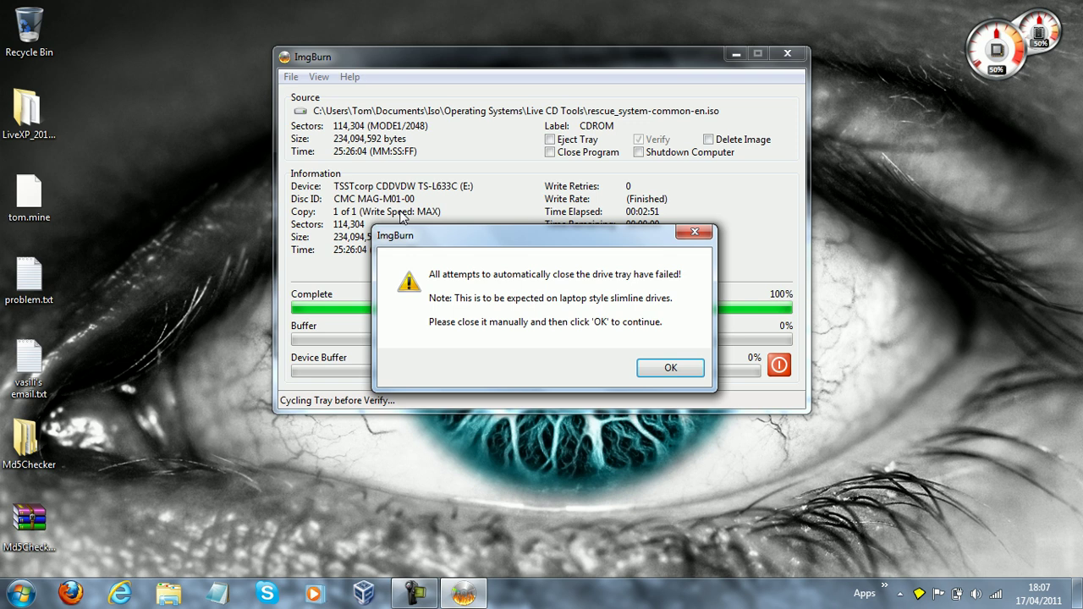
Move the tray-close warning aside, then acknowledge it with OK after closing the tray.
{"action": "left_click_drag", "start_coordinate": [422, 239], "coordinate": [373, 212]}
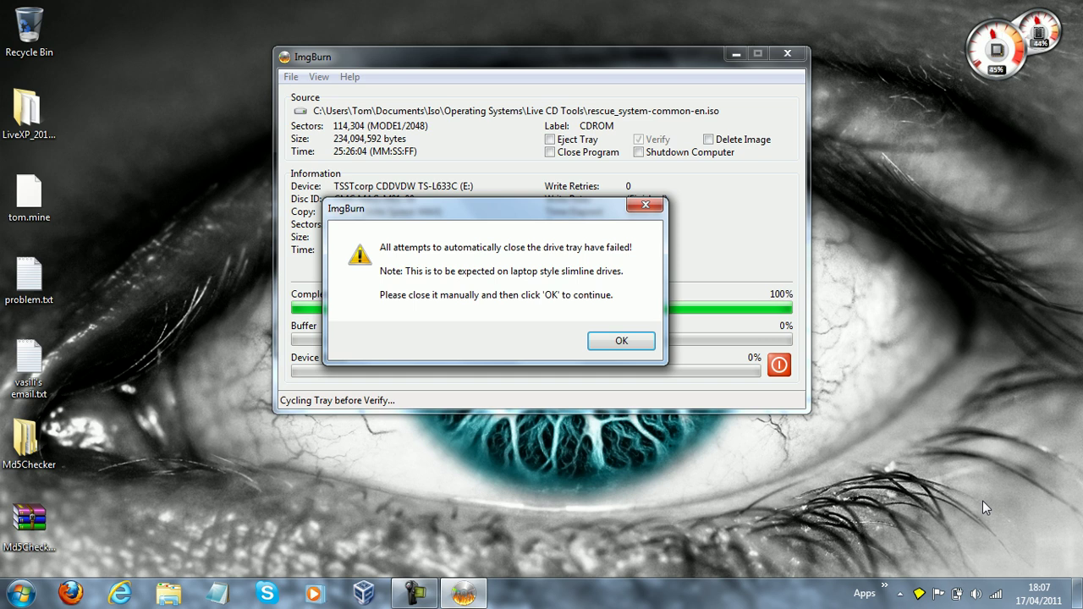
{"action": "left_click", "coordinate": [635, 338]}
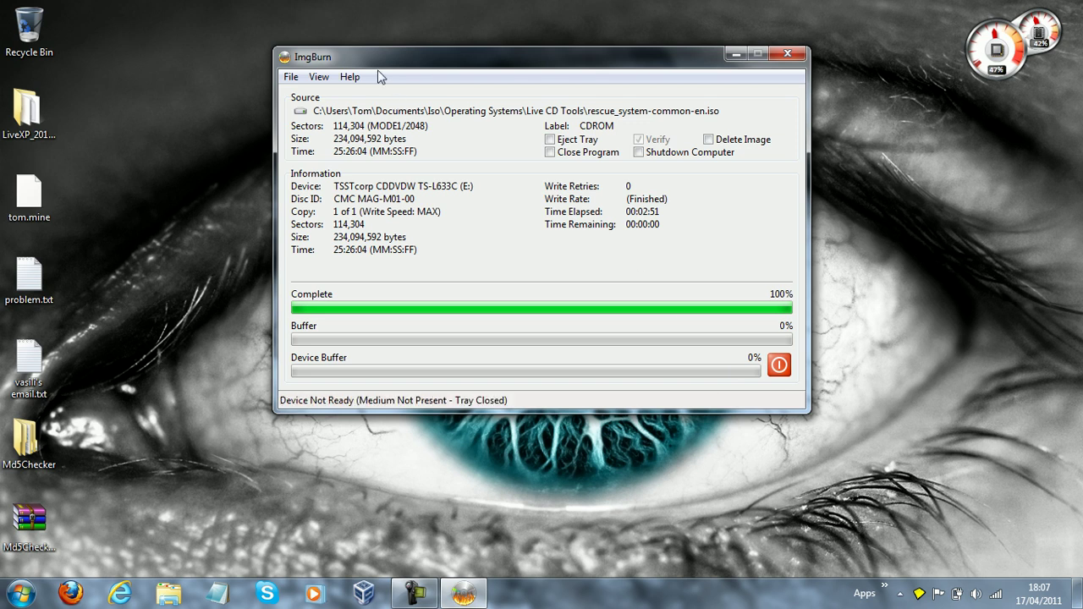
Cancel ImgBurn's remaining verification, exit ImgBurn, and move the SetupImgBurn installer to the Recycle Bin.
{"action": "left_click_drag", "start_coordinate": [377, 69], "coordinate": [365, 72]}
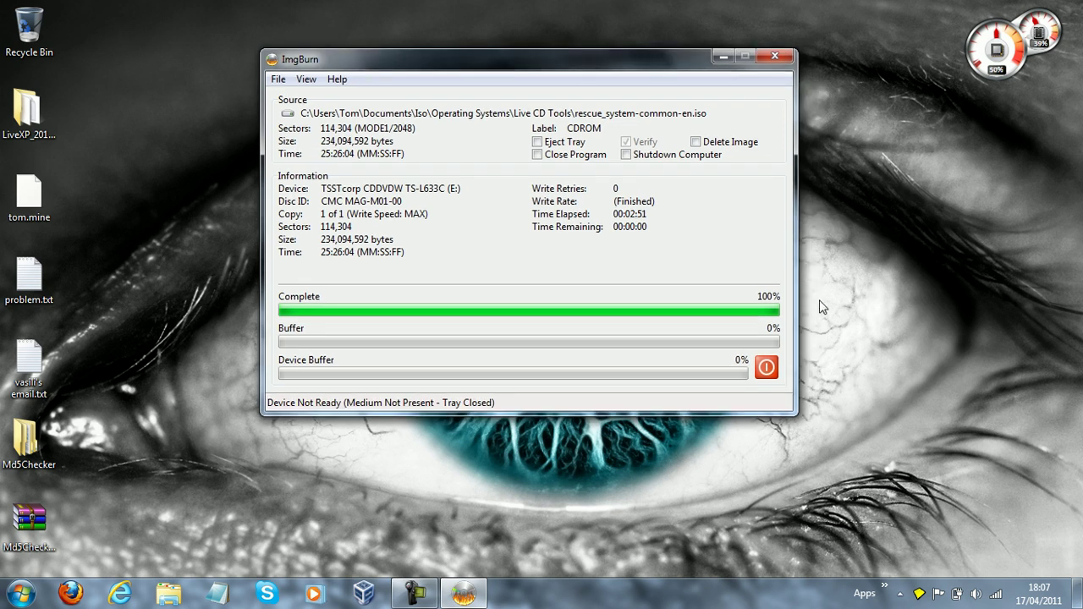
{"action": "left_click", "coordinate": [766, 368]}
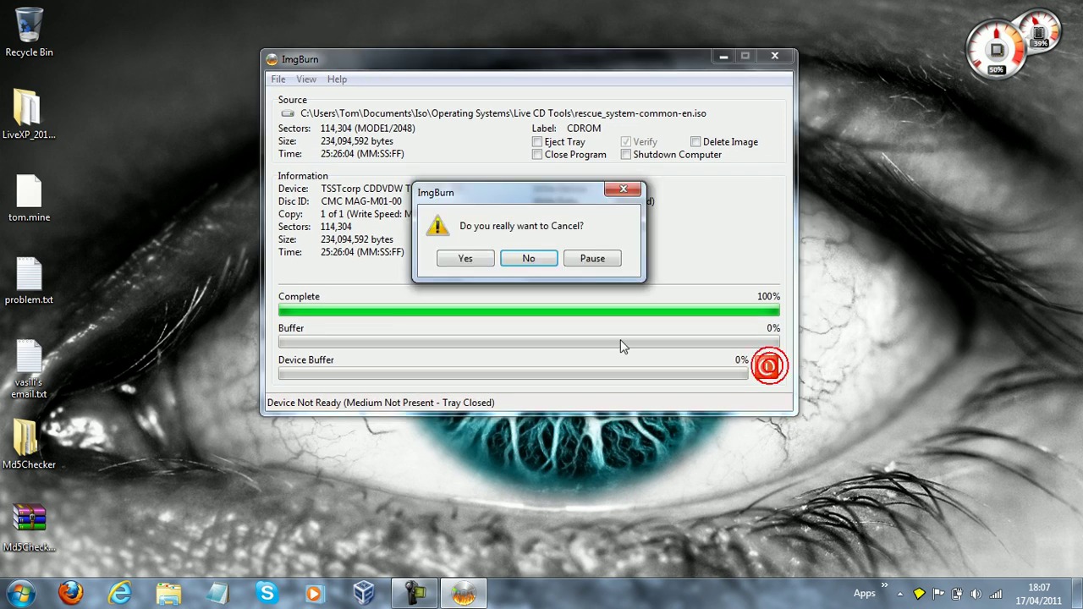
{"action": "left_click", "coordinate": [479, 259]}
{"action": "left_click", "coordinate": [774, 55]}
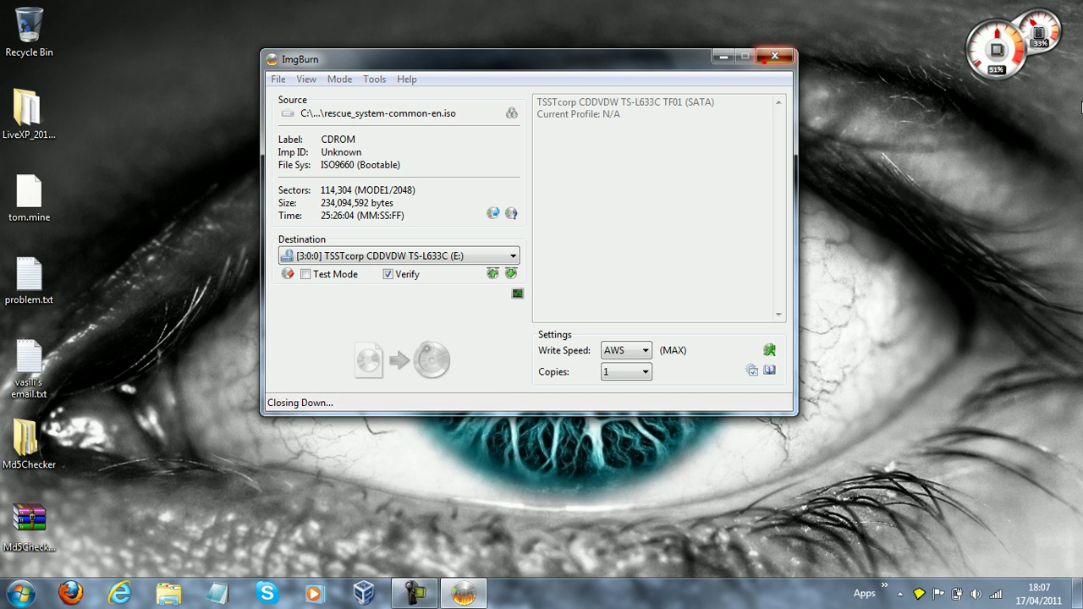
{"action": "left_click_drag", "start_coordinate": [423, 201], "coordinate": [10, 42]}
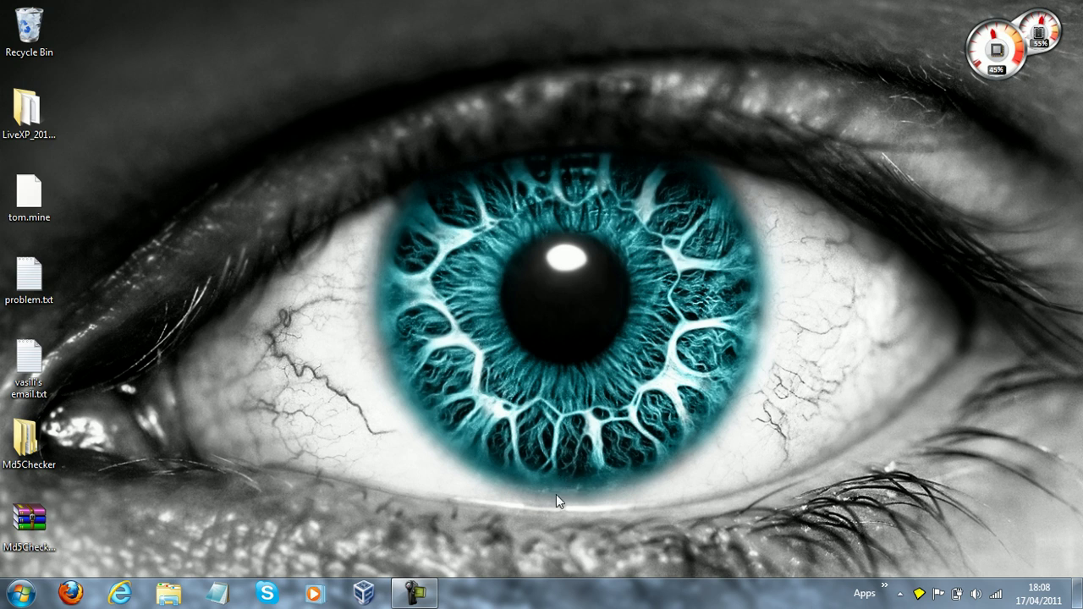
{"action": "left_click", "coordinate": [419, 588]}
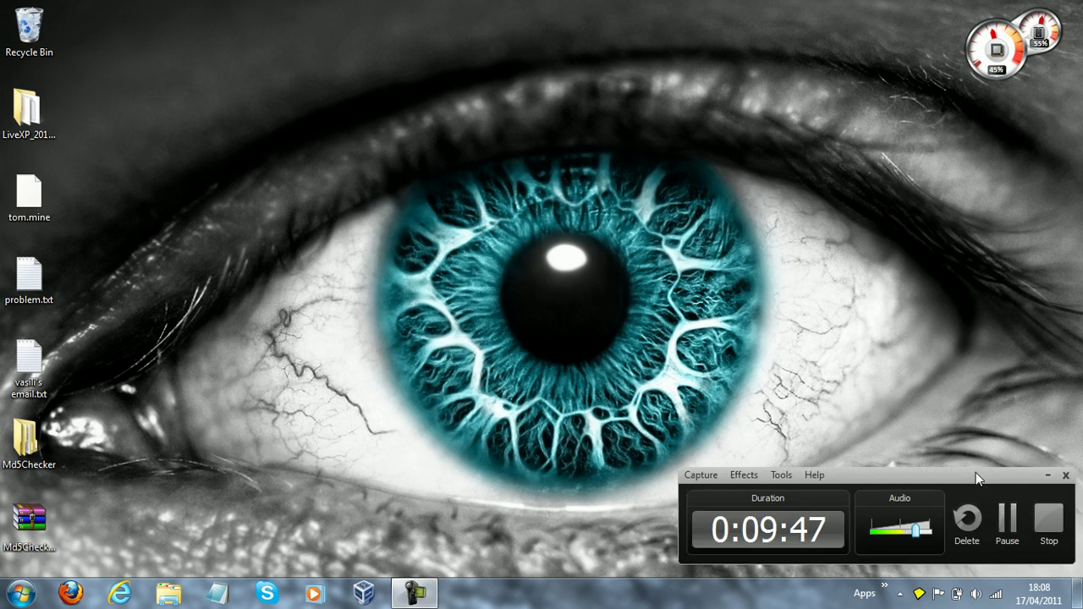
{"action": "left_click", "coordinate": [1004, 514]}
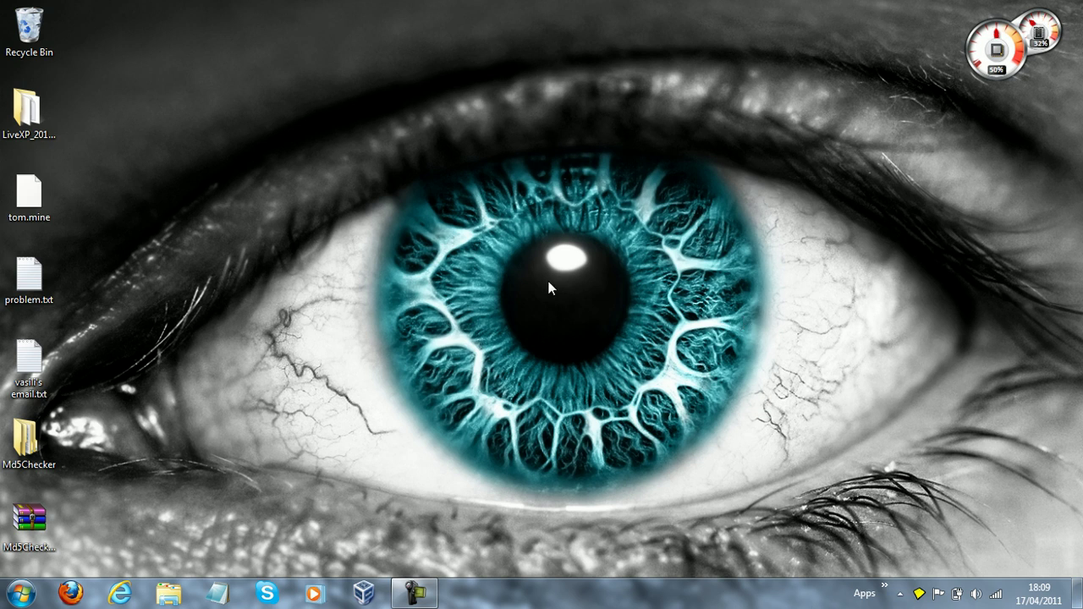
Empty the Recycle Bin to permanently delete SetupImgBurn_2.5.5.0.exe.
{"action": "right_click", "coordinate": [55, 44]}
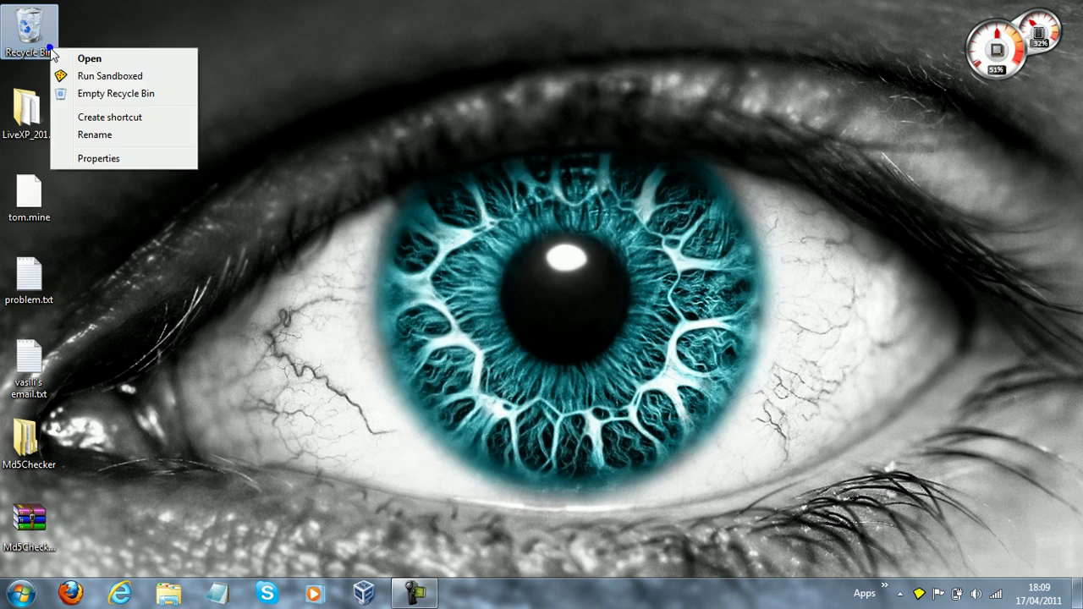
{"action": "left_click", "coordinate": [90, 93]}
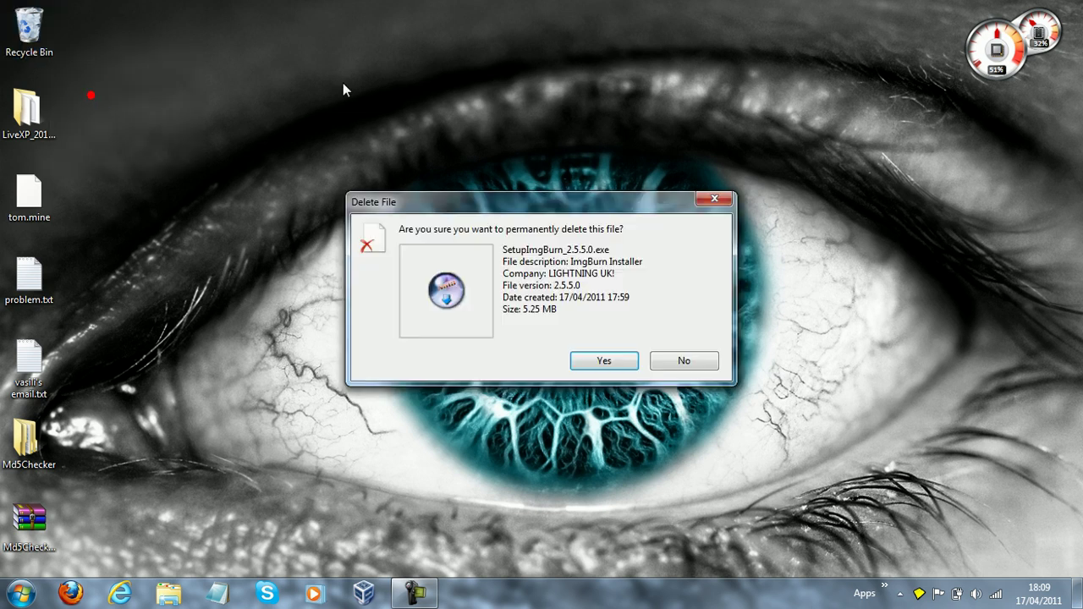
{"action": "left_click", "coordinate": [581, 357]}
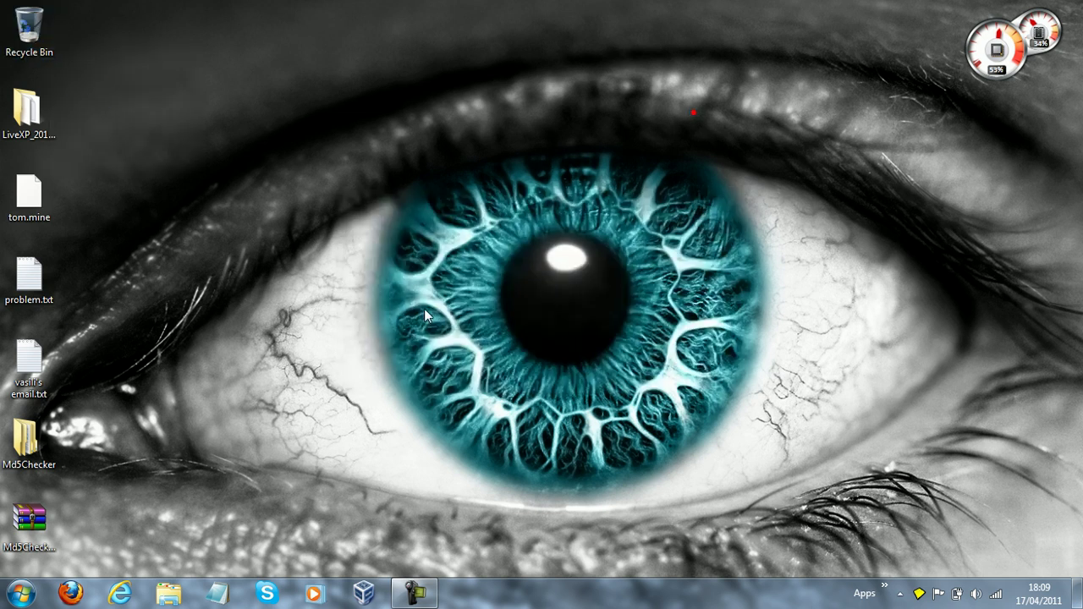
{"action": "left_click", "coordinate": [414, 592]}
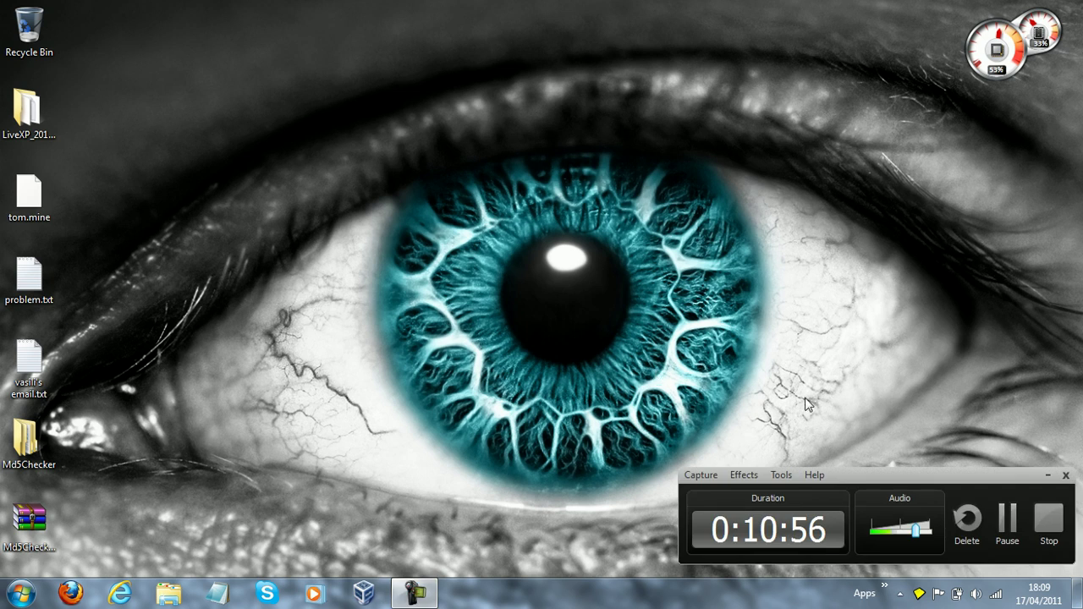